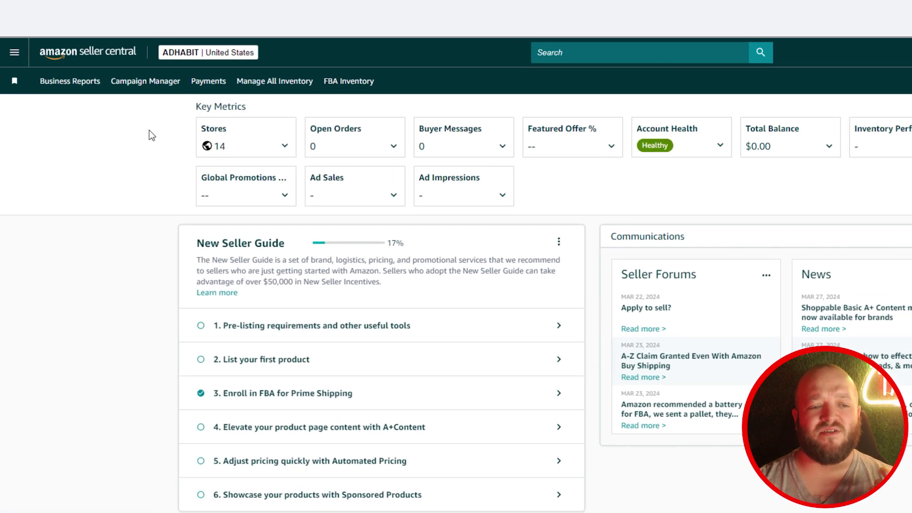
# Open the advertising campaign manager from Seller Central's main navigation
pyautogui.click(14, 51)
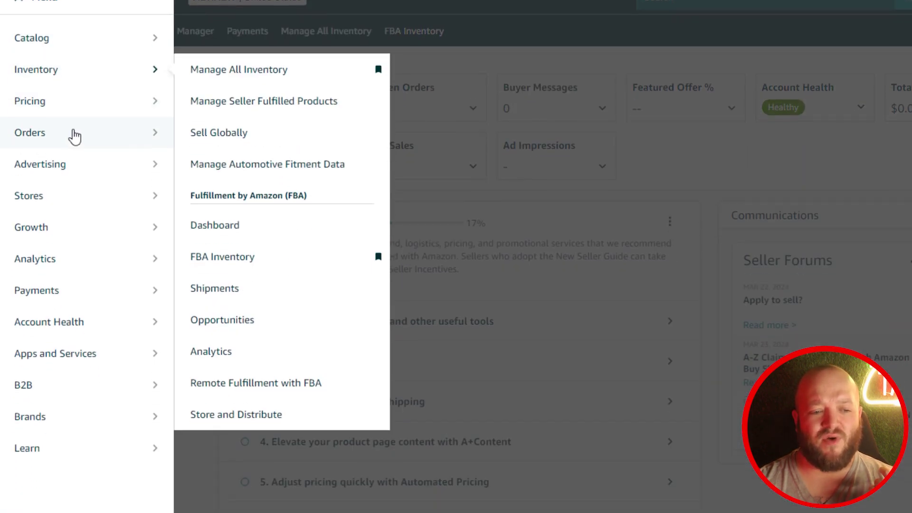
pyautogui.moveTo(134, 167)
pyautogui.click(259, 170)
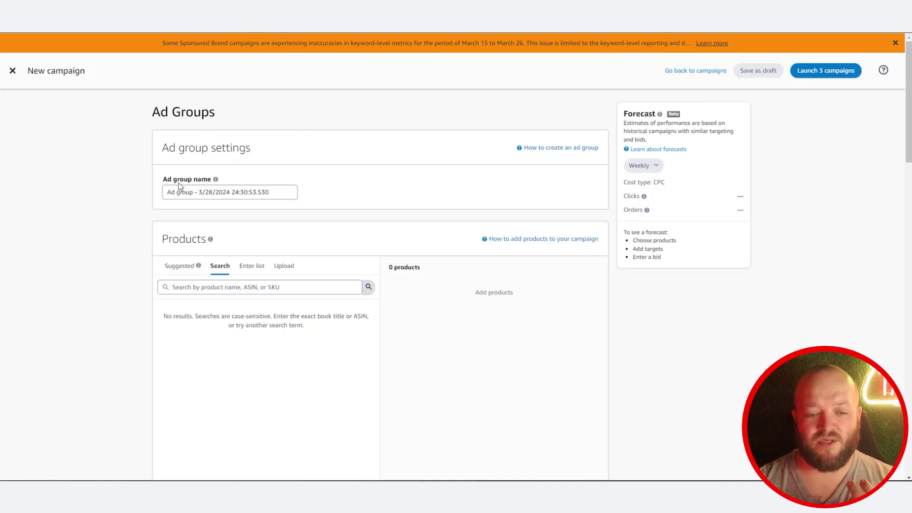
# Replace the default ad group name with "PI - SP - EXACT -"
pyautogui.scroll(-1, 166, 194)
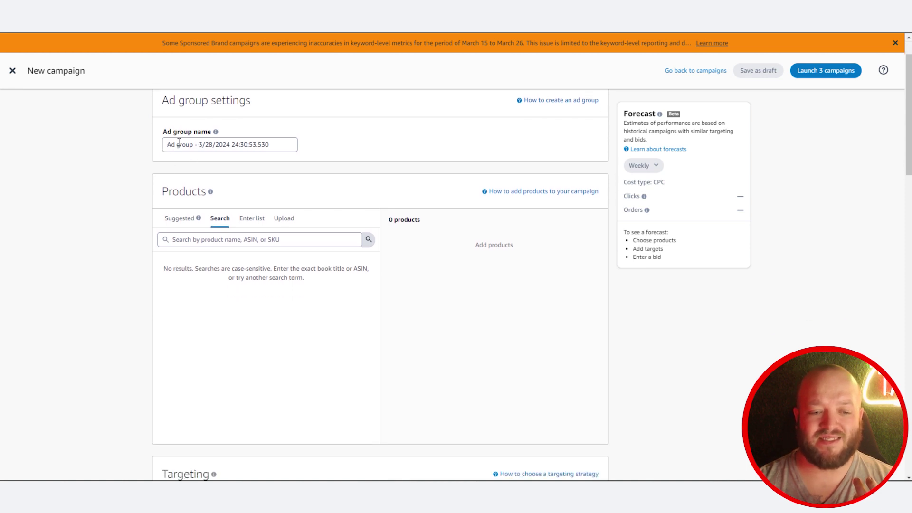
pyautogui.tripleClick(228, 143)
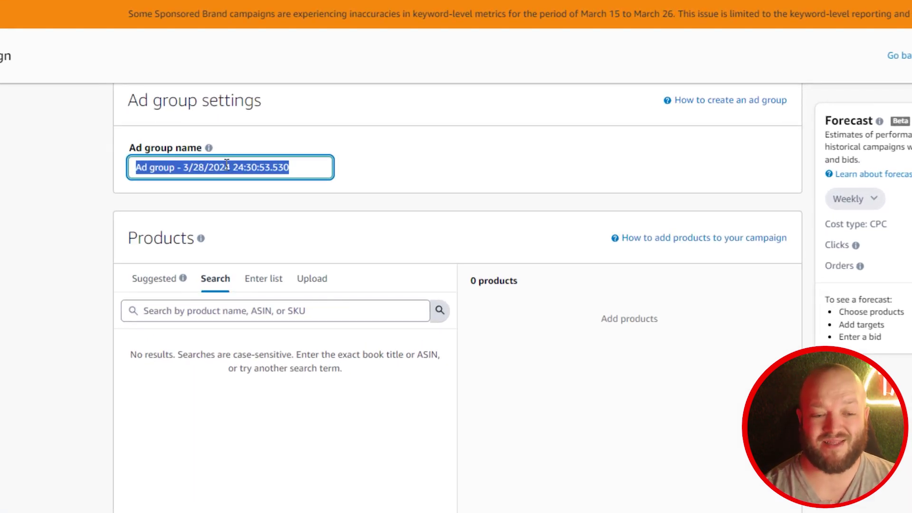
pyautogui.write('Pl -')
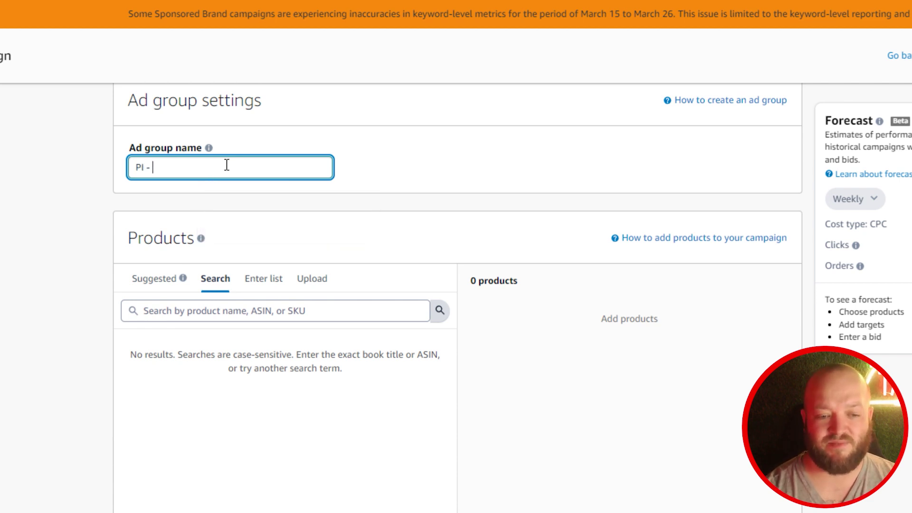
pyautogui.press('BackSpace')
pyautogui.press('BackSpace')
pyautogui.write('l')
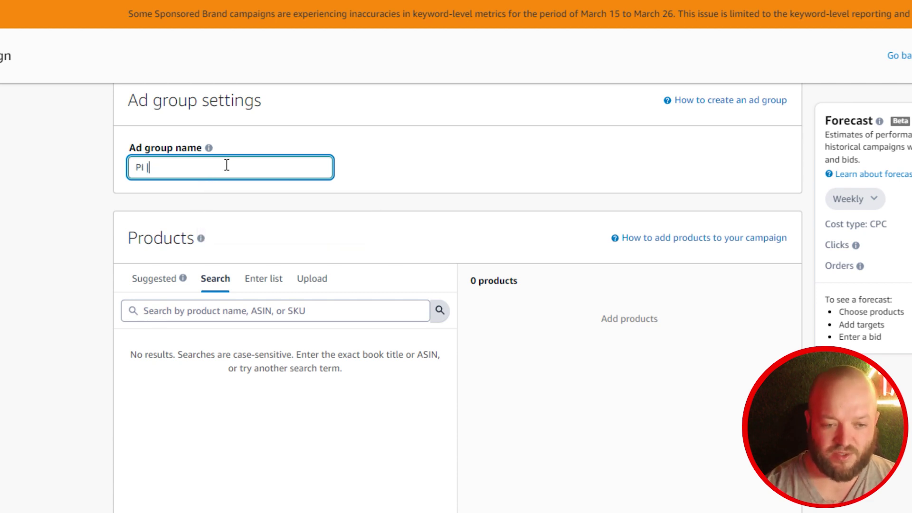
pyautogui.press('BackSpace')
pyautogui.write('- ')
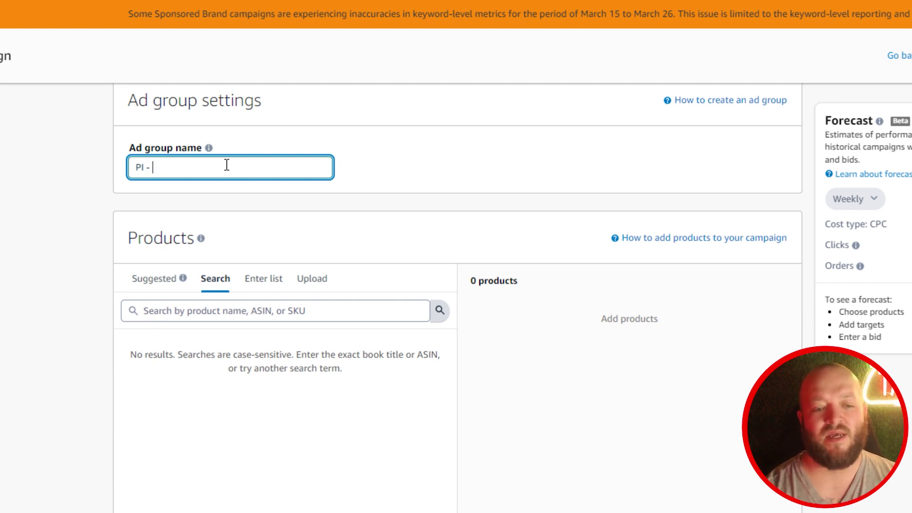
pyautogui.write('SP ')
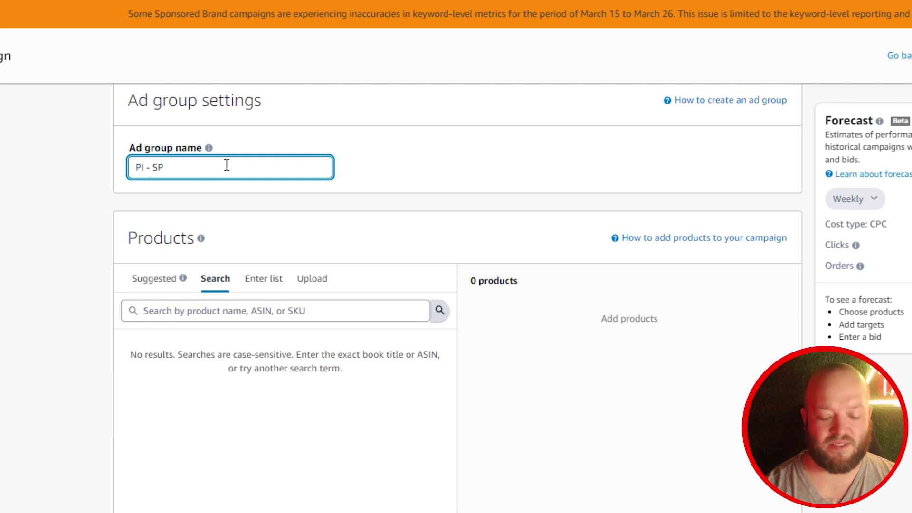
pyautogui.write('- ')
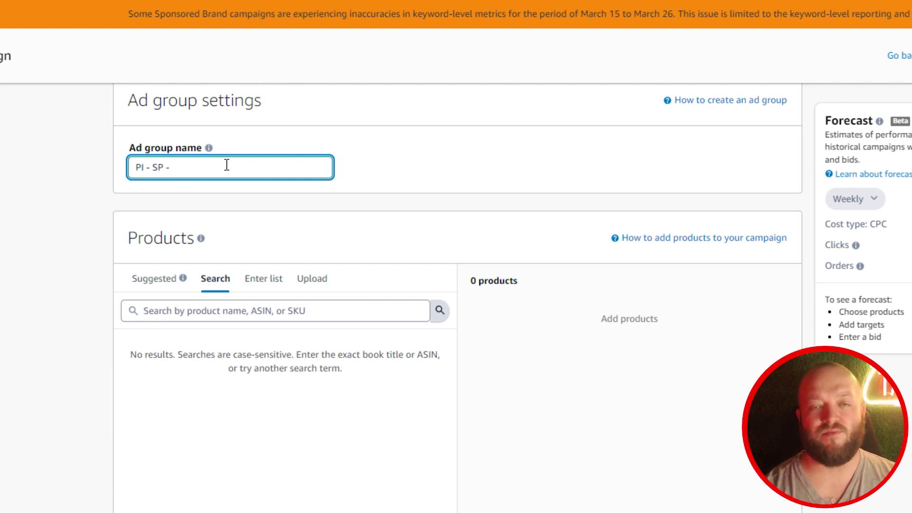
pyautogui.write('EXACT -')
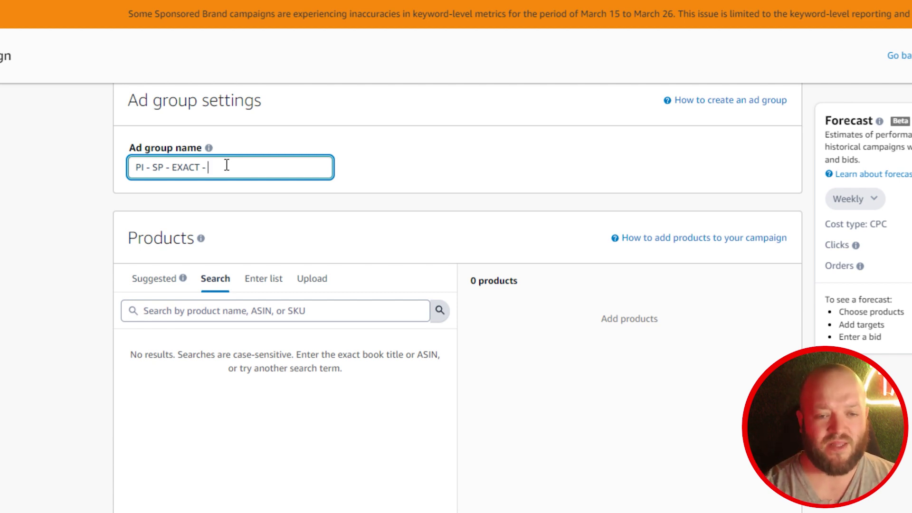
pyautogui.write('Perfor')
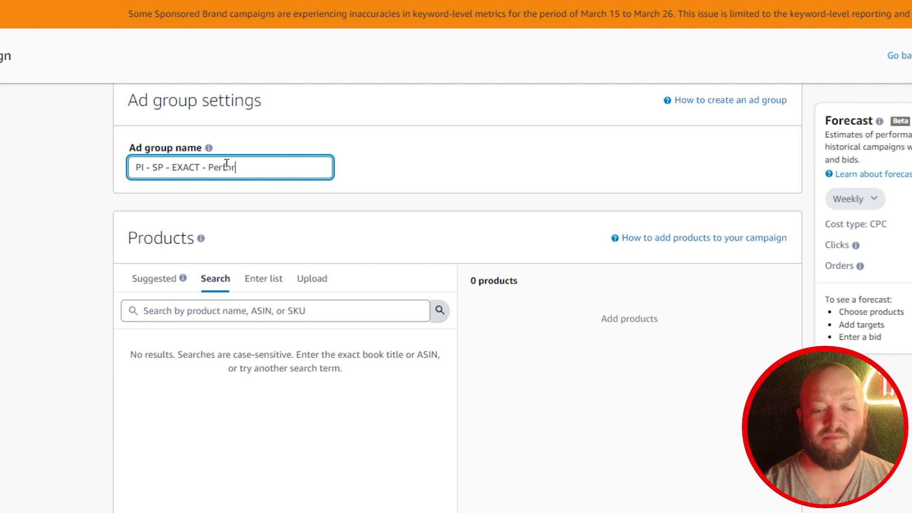
pyautogui.write('mance')
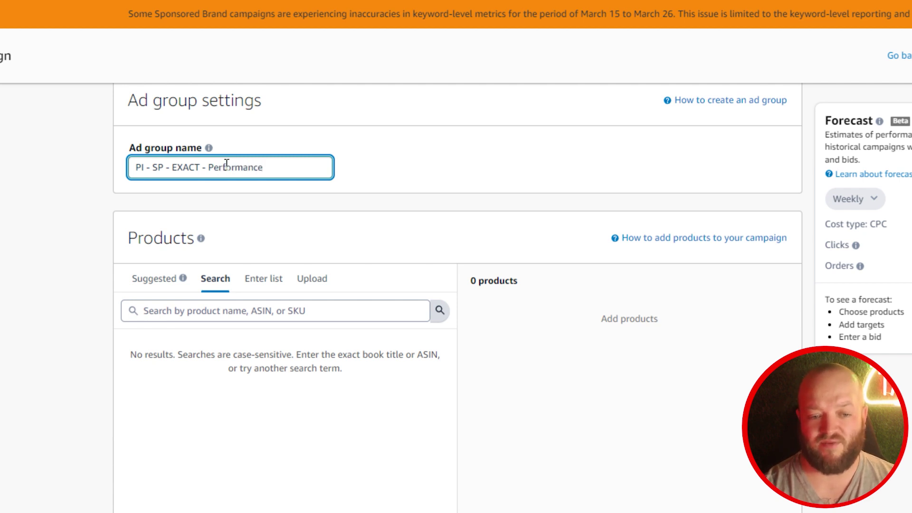
pyautogui.press('BackSpace')
pyautogui.press('BackSpace')
pyautogui.press('BackSpace')
pyautogui.press('BackSpace')
pyautogui.press('BackSpace')
pyautogui.press('BackSpace')
pyautogui.press('BackSpace')
pyautogui.press('BackSpace')
pyautogui.press('BackSpace')
pyautogui.press('BackSpace')
pyautogui.press('BackSpace')
# Extend the ad group name with "Ranking -"
pyautogui.write('Ranking ')
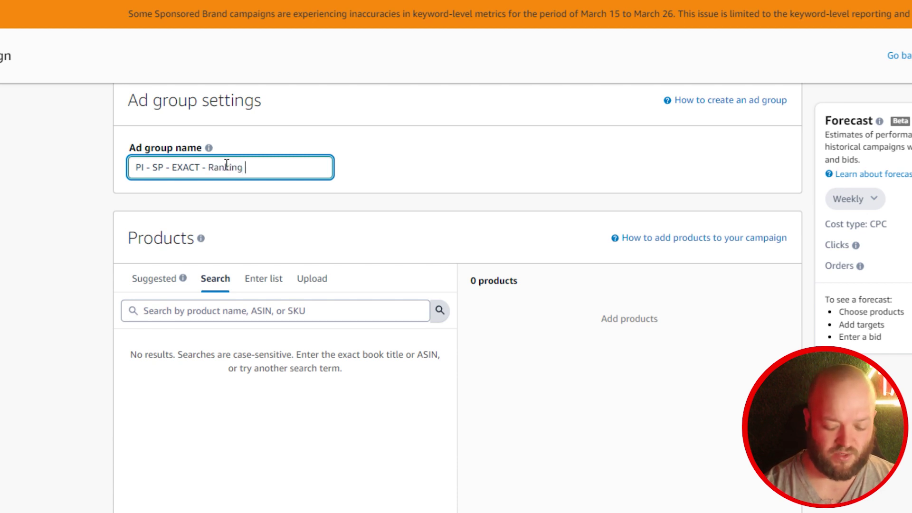
pyautogui.write('- ')
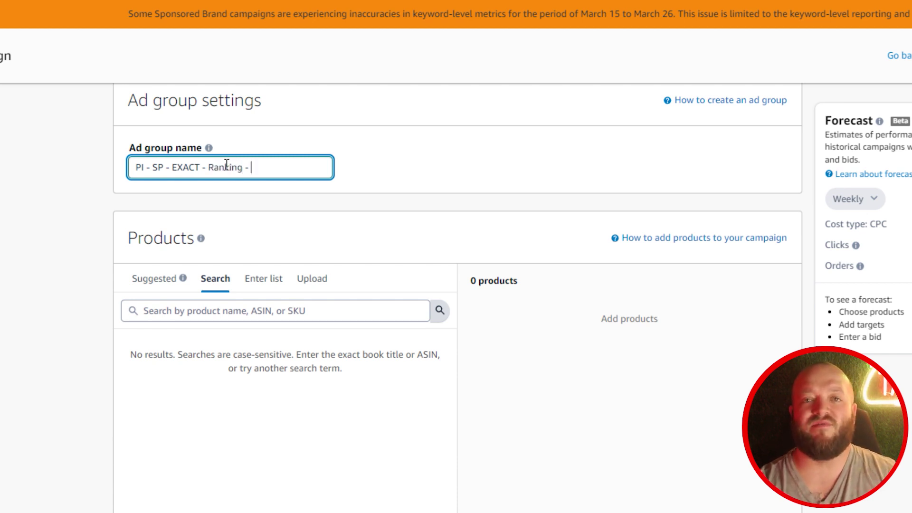
pyautogui.write('SKC')
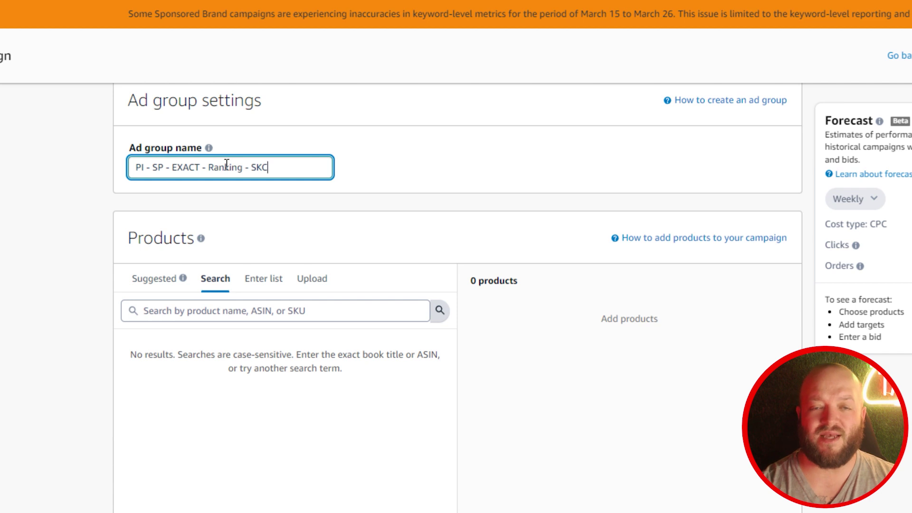
pyautogui.write(' -')
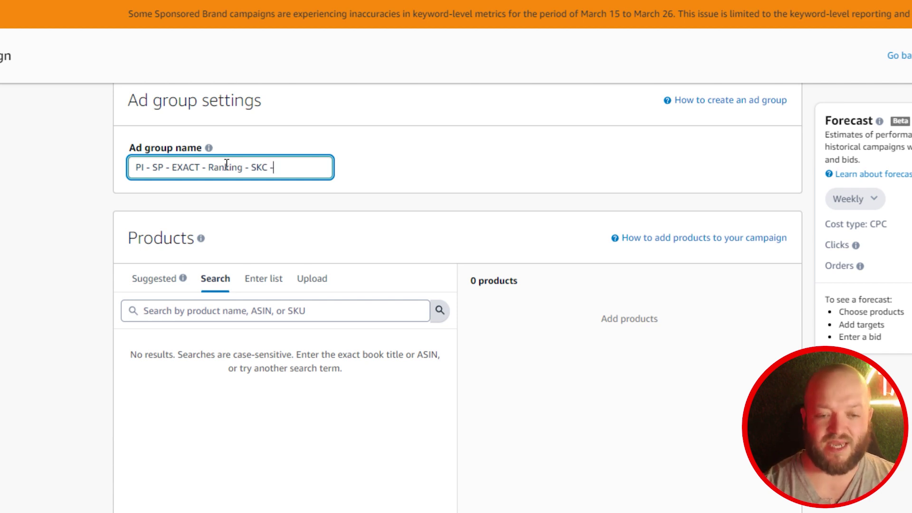
pyautogui.write(' keyword')
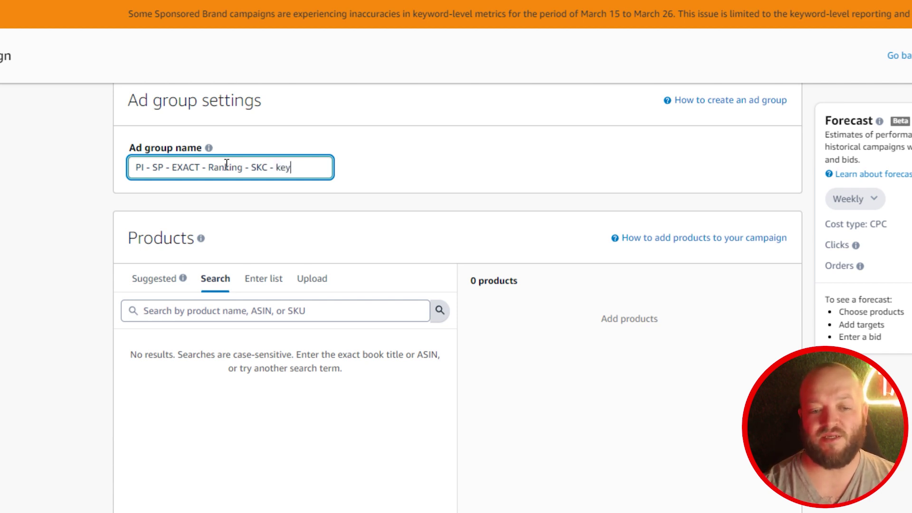
pyautogui.press('BackSpace')
pyautogui.press('BackSpace')
pyautogui.press('BackSpace')
pyautogui.press('BackSpace')
pyautogui.press('BackSpace')
pyautogui.press('BackSpace')
pyautogui.press('BackSpace')
pyautogui.press('BackSpace')
pyautogui.press('BackSpace')
pyautogui.press('BackSpace')
pyautogui.press('BackSpace')
pyautogui.press('BackSpace')
pyautogui.press('BackSpace')
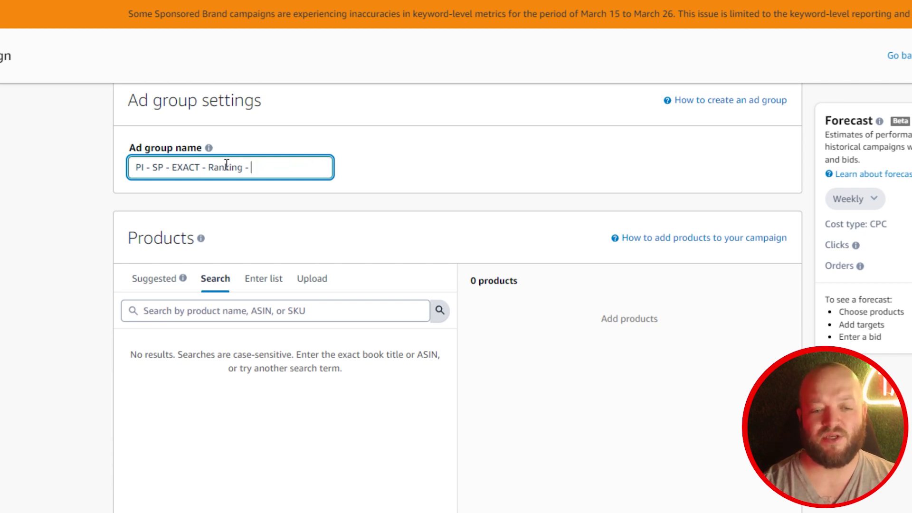
# Finish the ad group name with "date - 1" and copy the whole name
pyautogui.write('date ')
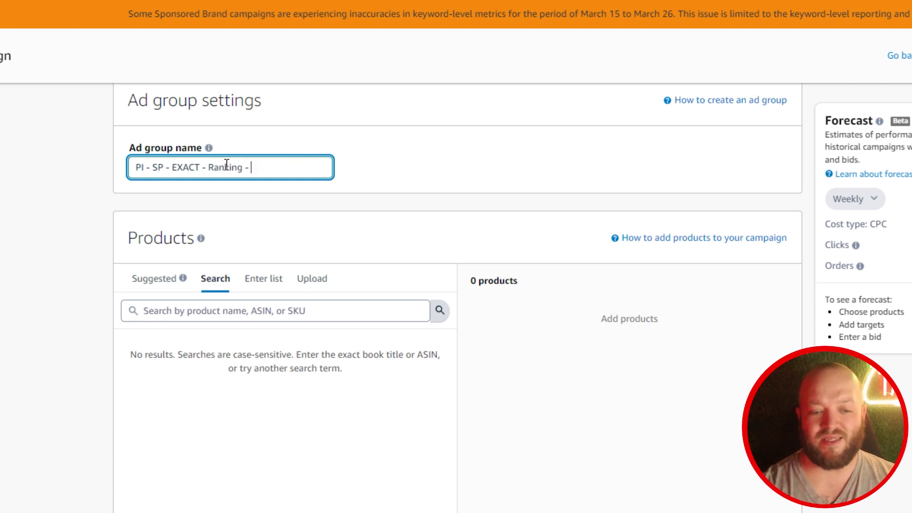
pyautogui.write('- 1')
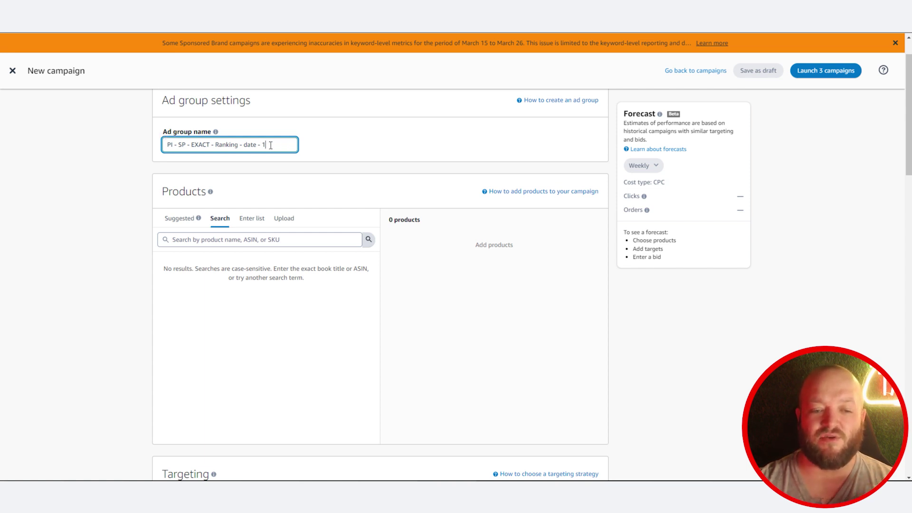
pyautogui.moveTo(271, 146); pyautogui.dragTo(143, 149)
pyautogui.hotkey('ctrl', 'c')
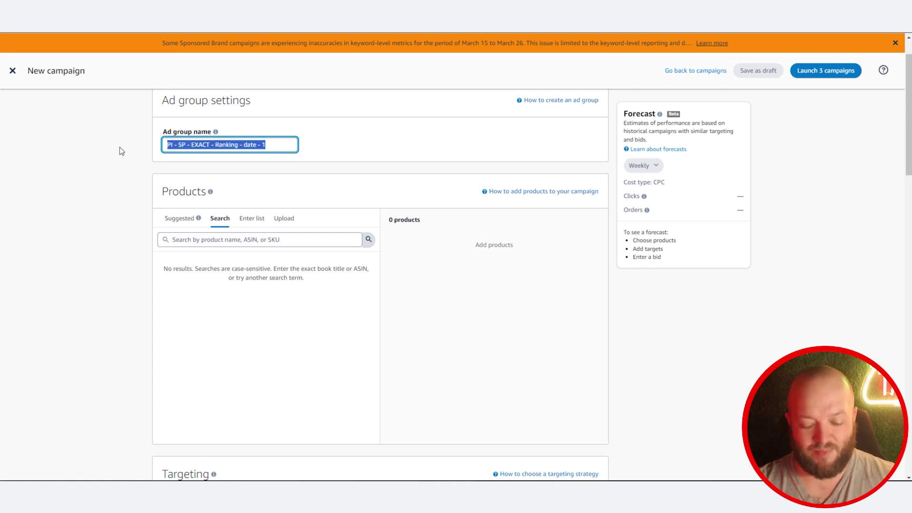
# Switch the automatic targeting from a default bid to bids by targeting group
pyautogui.scroll(-2, 285, 166)
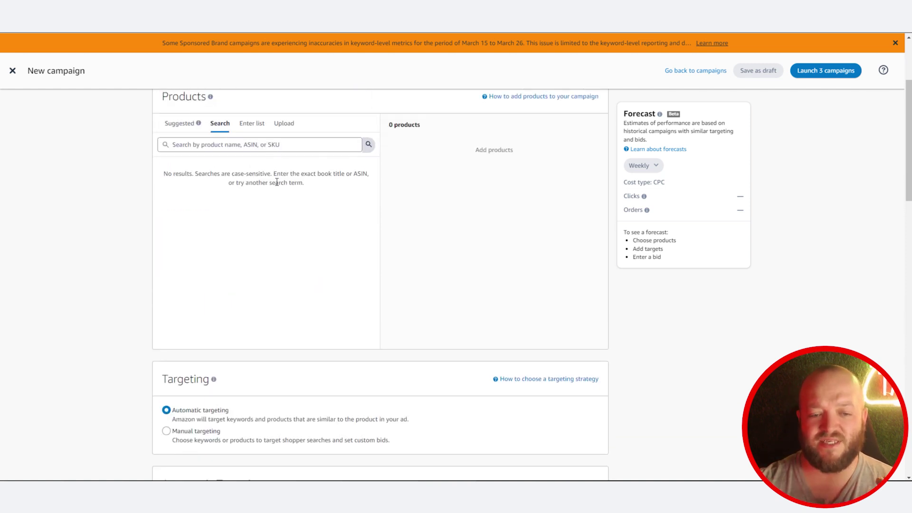
pyautogui.scroll(-2, 204, 190)
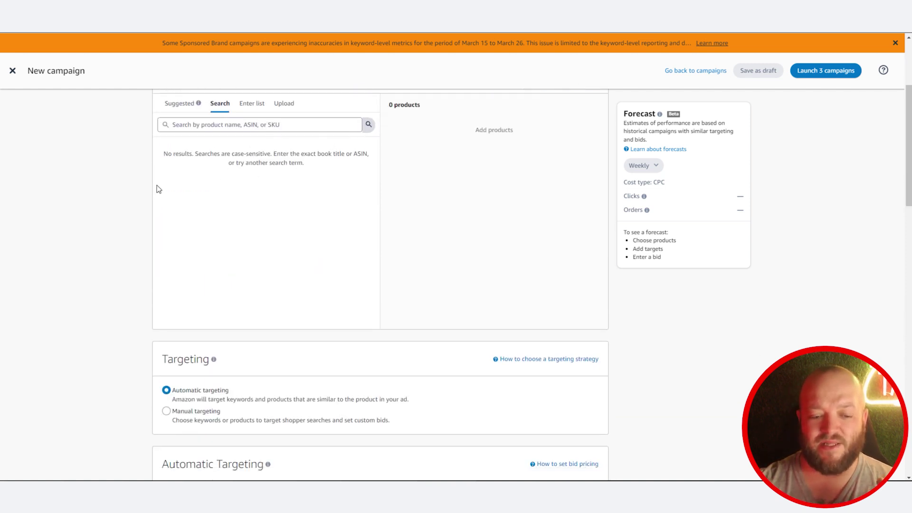
pyautogui.scroll(-3, 132, 187)
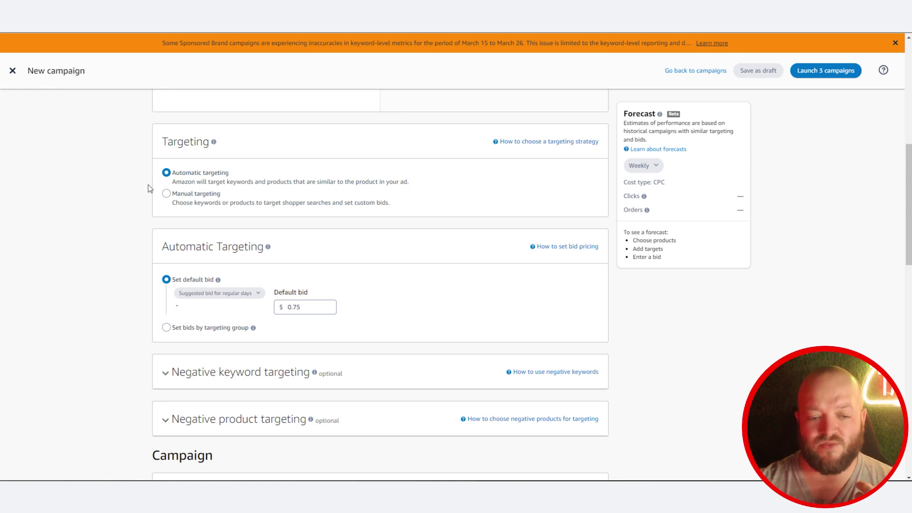
pyautogui.scroll(-2, 151, 190)
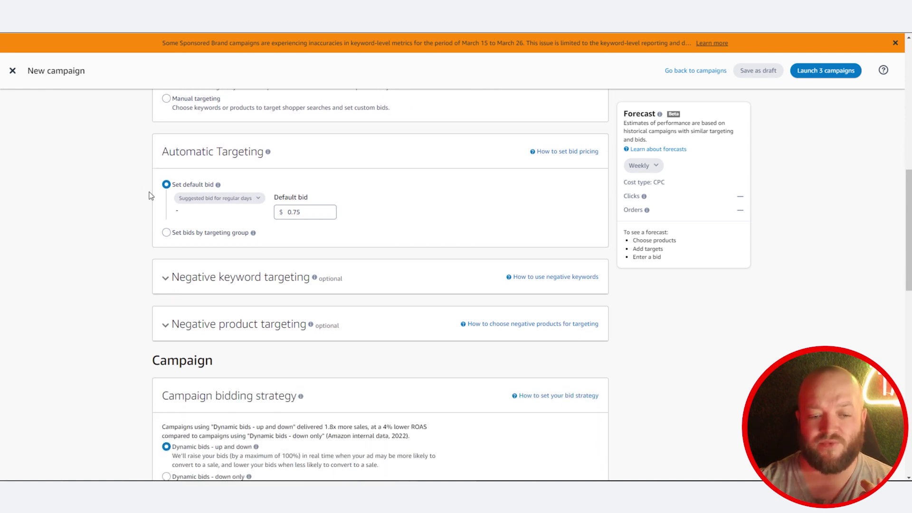
pyautogui.click(166, 233)
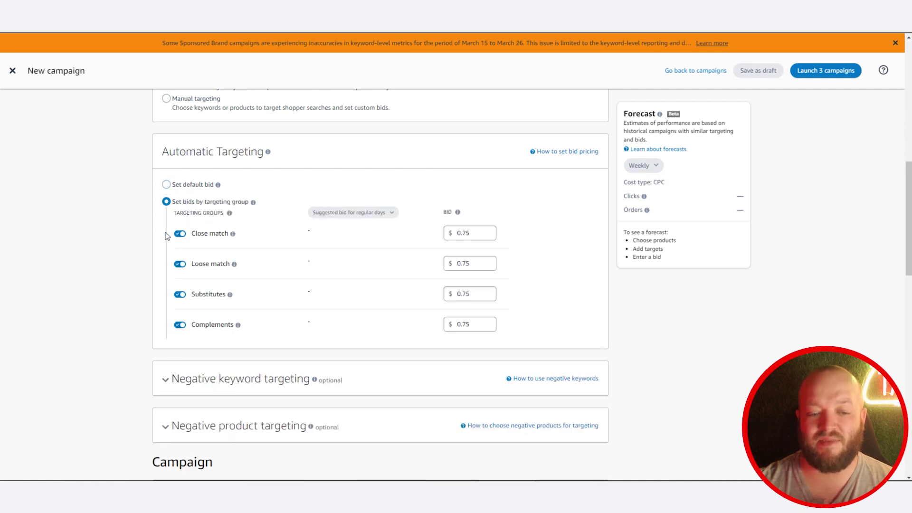
# Turn off the Close match, Substitutes and Complements targeting groups, leaving only Loose match enabled
pyautogui.scroll(-2, 142, 223)
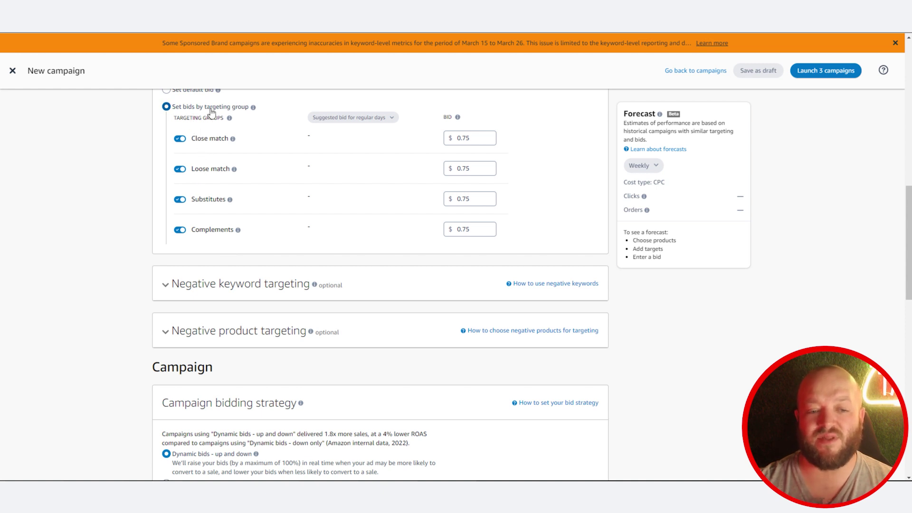
pyautogui.click(182, 170)
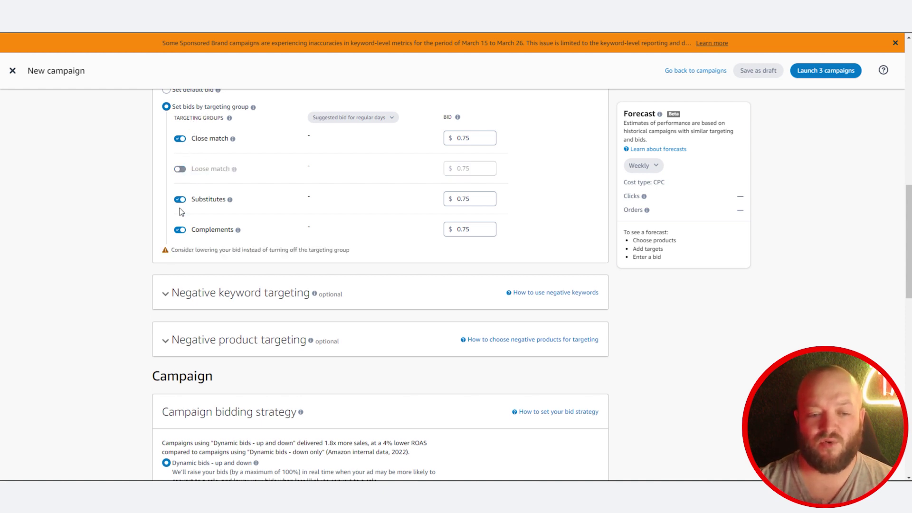
pyautogui.click(180, 200)
pyautogui.click(179, 230)
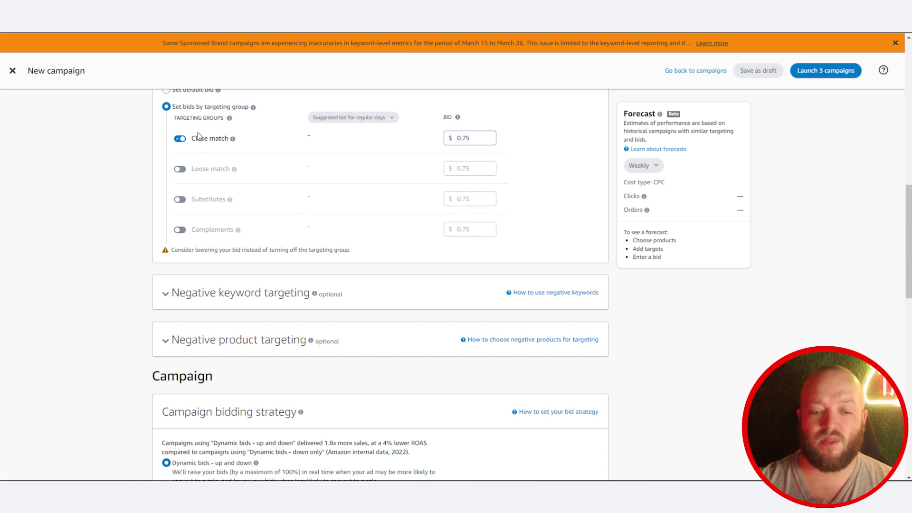
pyautogui.click(180, 138)
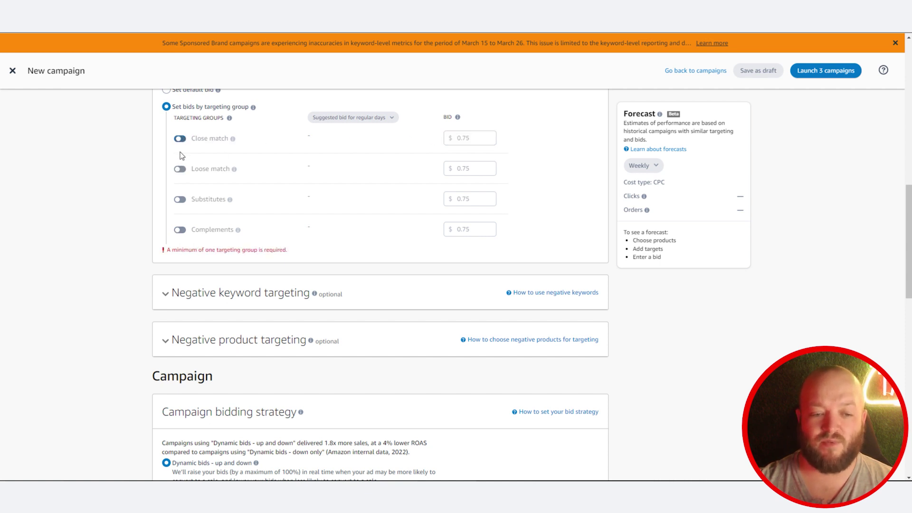
pyautogui.click(181, 169)
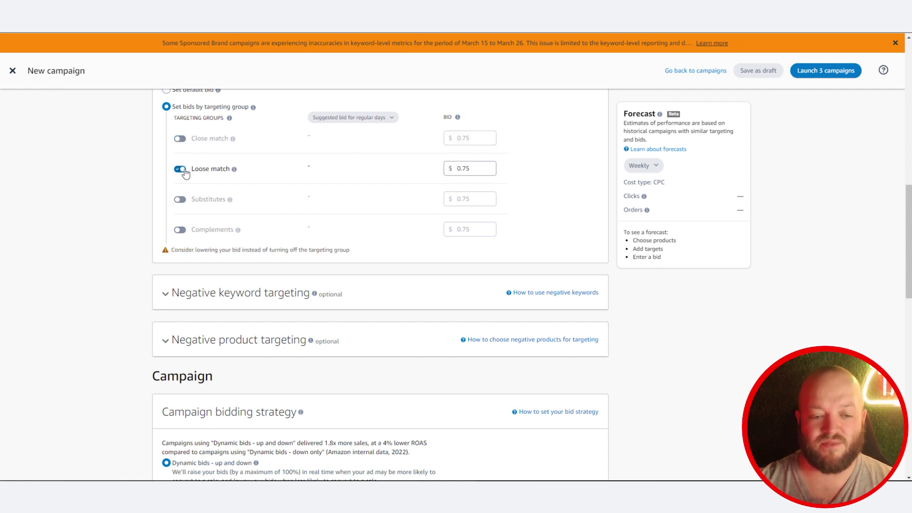
# Review the new campaign form from the ad group name through targeting groups to the campaign bidding strategy
pyautogui.scroll(15, 147, 213)
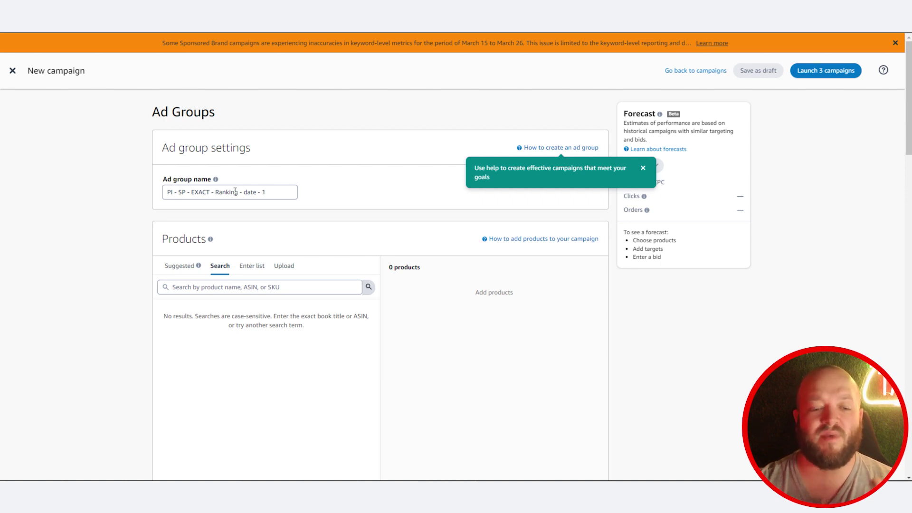
pyautogui.scroll(-1, 176, 204)
pyautogui.scroll(1, 162, 207)
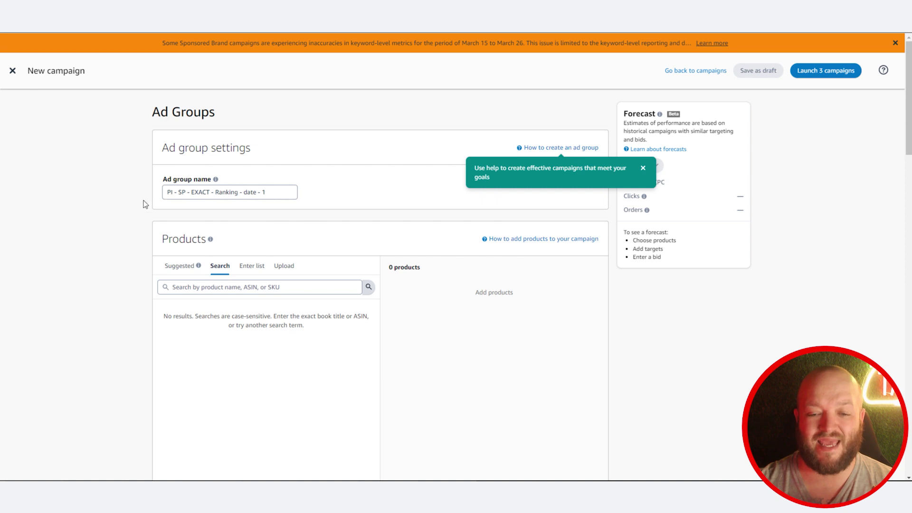
pyautogui.scroll(-6, 139, 204)
pyautogui.scroll(-5, 138, 204)
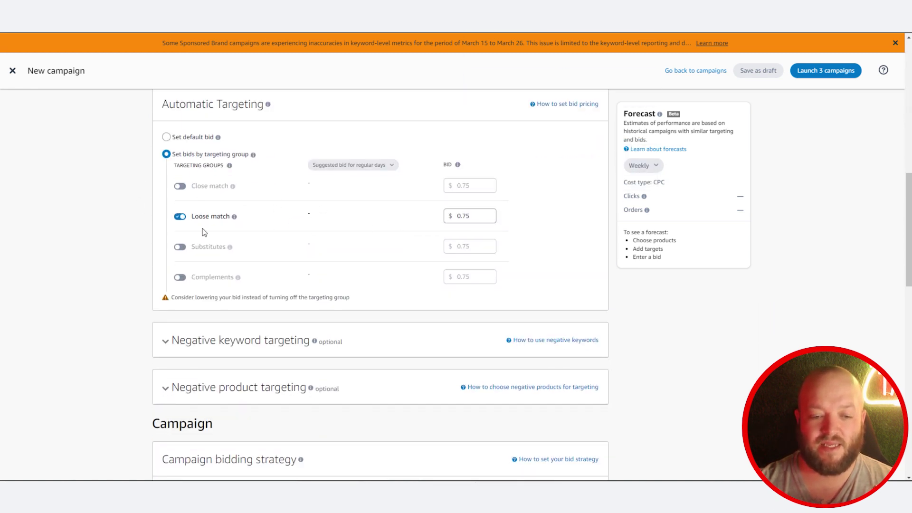
pyautogui.scroll(-5, 144, 228)
pyautogui.scroll(-2, 145, 228)
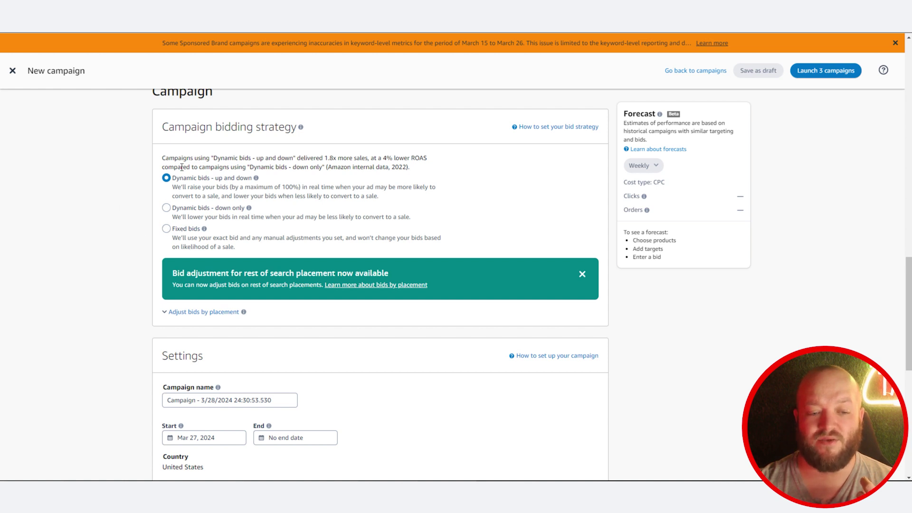
# Expand the placement bid adjustments under the campaign bidding strategy
pyautogui.scroll(-1, 142, 230)
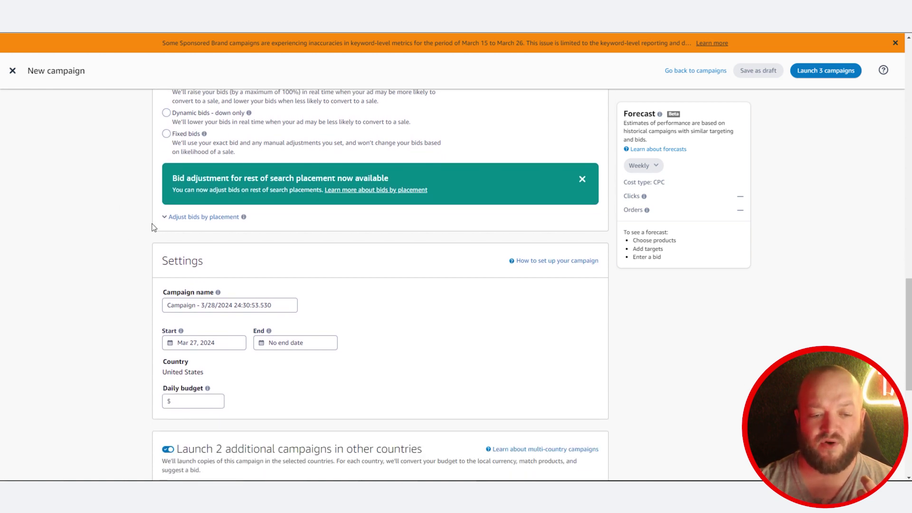
pyautogui.click(188, 215)
pyautogui.scroll(-1, 173, 224)
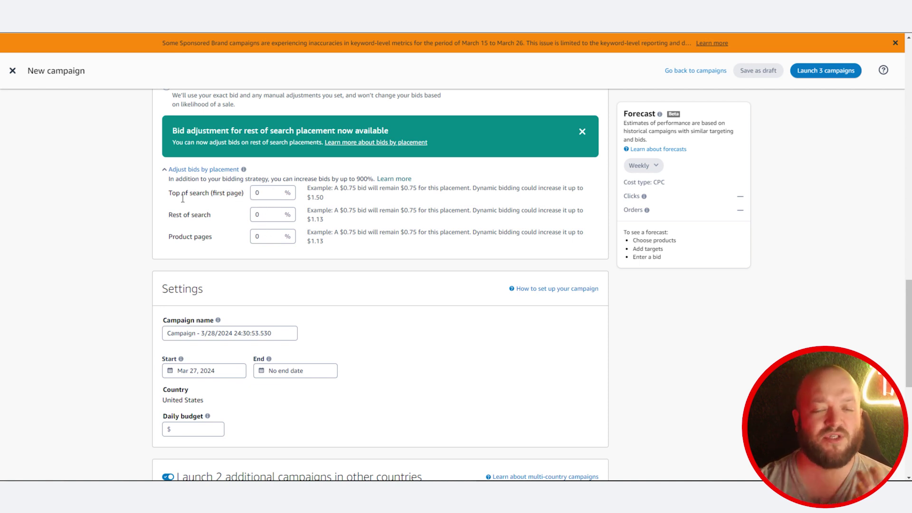
# Replace the default campaign name with the copied ad group name "PI - SP - EXACT - Ranking - date - 1"
pyautogui.scroll(-2, 95, 209)
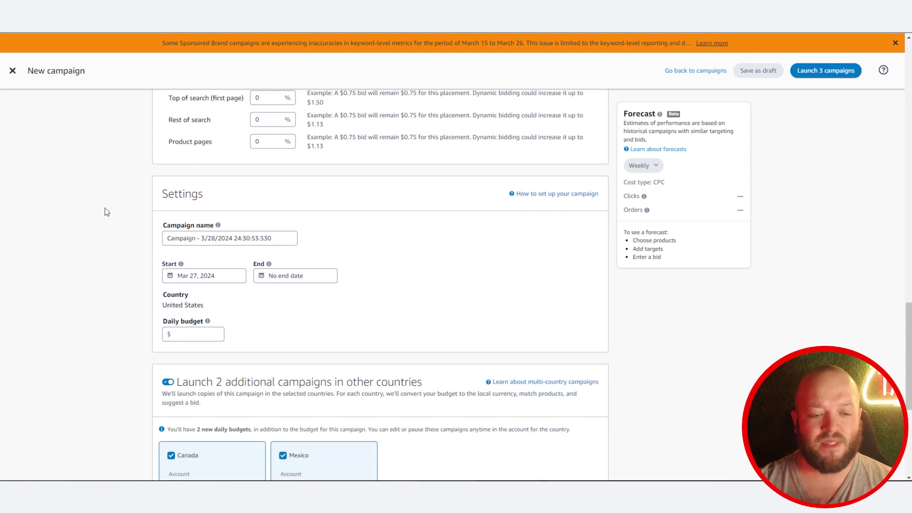
pyautogui.tripleClick(198, 238)
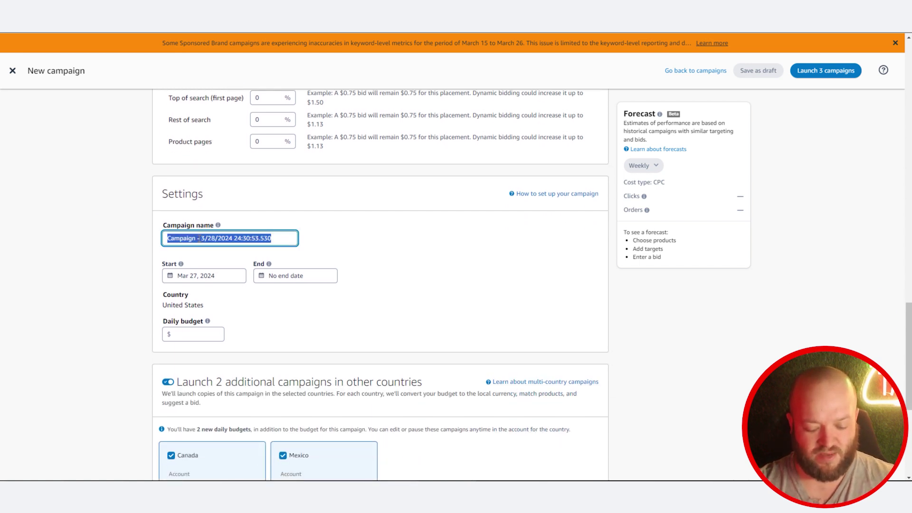
pyautogui.hotkey('ctrl', 'v')
pyautogui.scroll(-1, 132, 242)
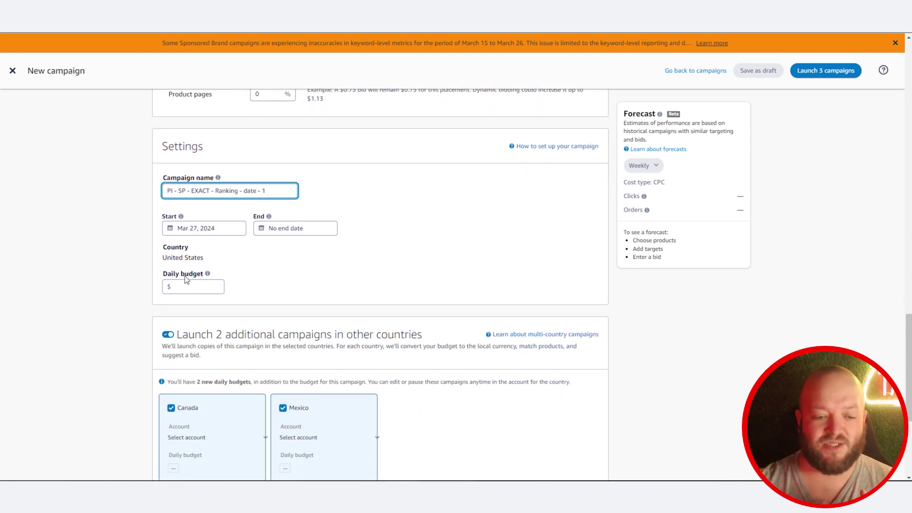
# Turn off launching additional campaigns in other countries
pyautogui.scroll(-1, 187, 283)
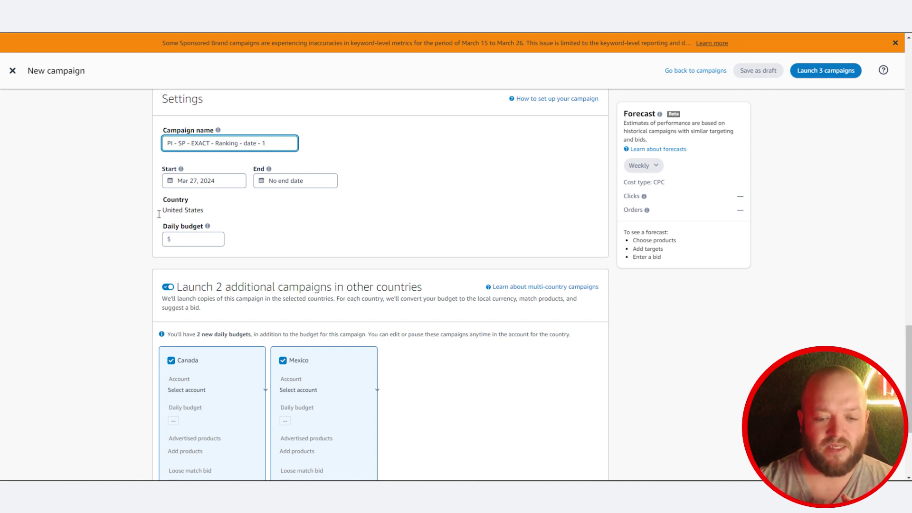
pyautogui.scroll(-2, 162, 214)
pyautogui.click(168, 193)
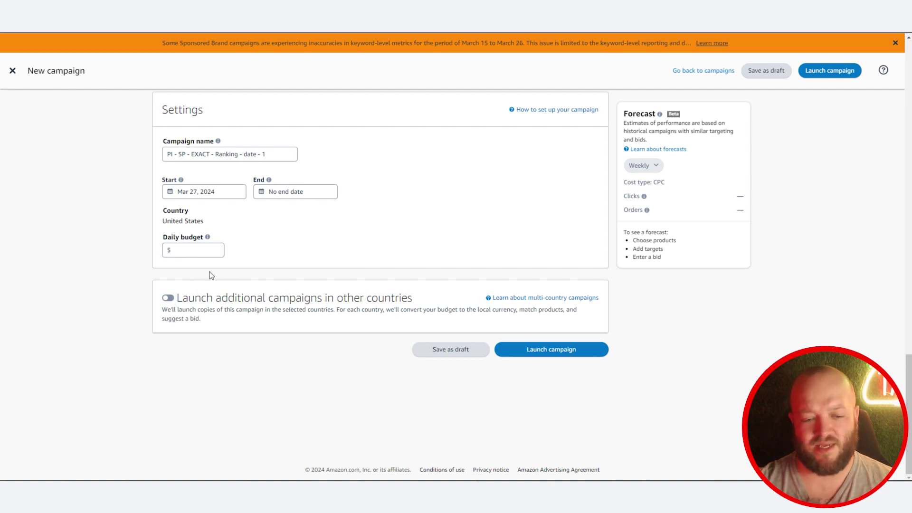
# Switch the campaign from automatic to manual targeting
pyautogui.scroll(7, 281, 230)
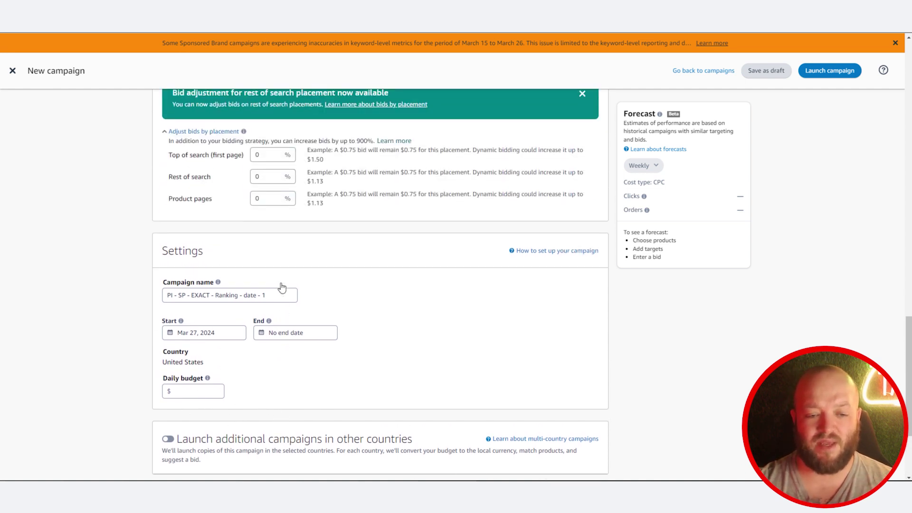
pyautogui.scroll(15, 243, 269)
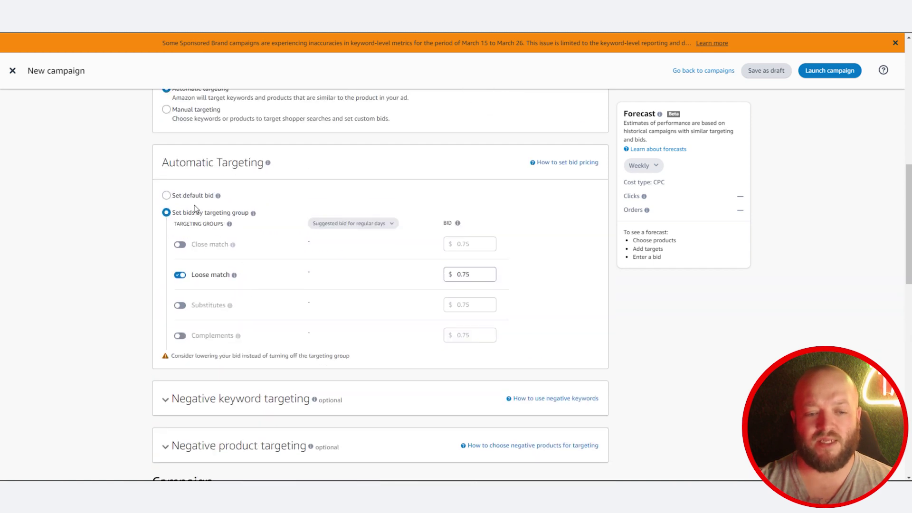
pyautogui.click(185, 254)
# Limit keyword targeting to the Exact match type by excluding Broad and Phrase
pyautogui.scroll(-3, 135, 249)
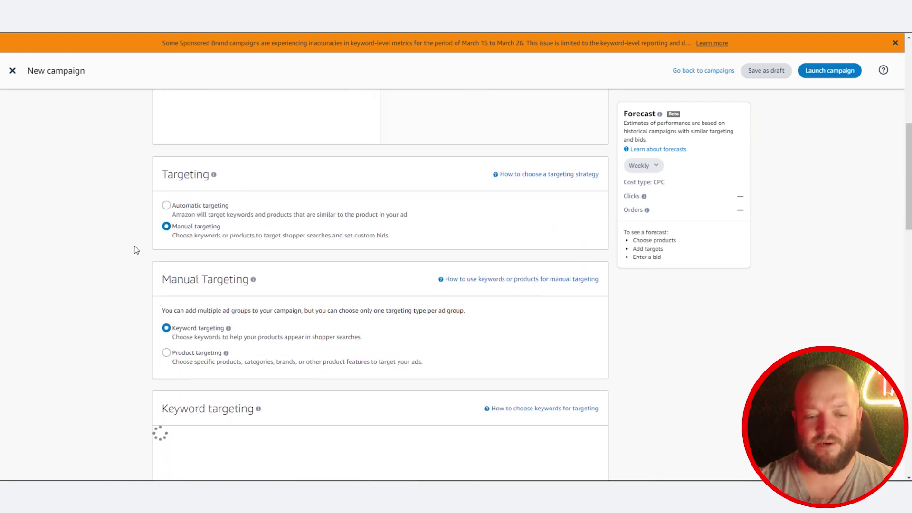
pyautogui.scroll(-2, 143, 238)
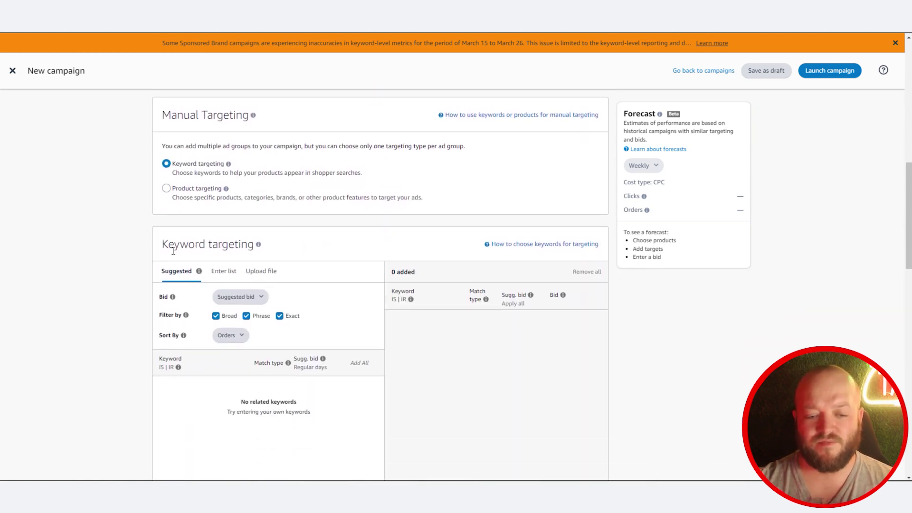
pyautogui.scroll(-2, 164, 252)
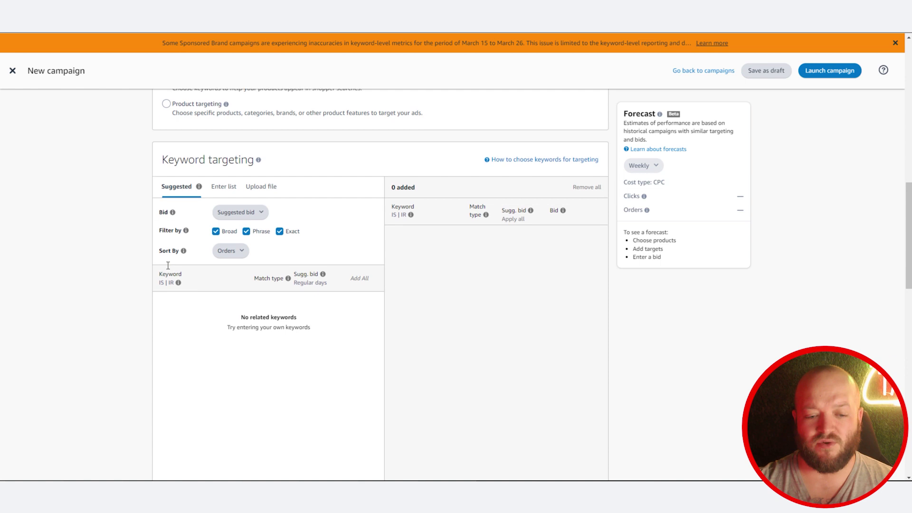
pyautogui.click(216, 221)
pyautogui.click(247, 220)
pyautogui.click(286, 222)
pyautogui.click(287, 224)
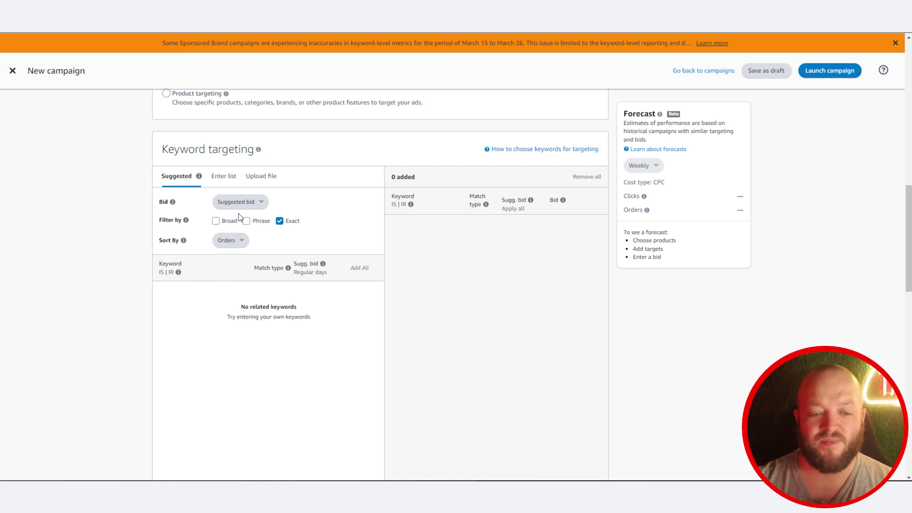
# Enter "keyword" in a manual keyword list and add it as an exact match with an alternate bid of $0.75
pyautogui.click(224, 178)
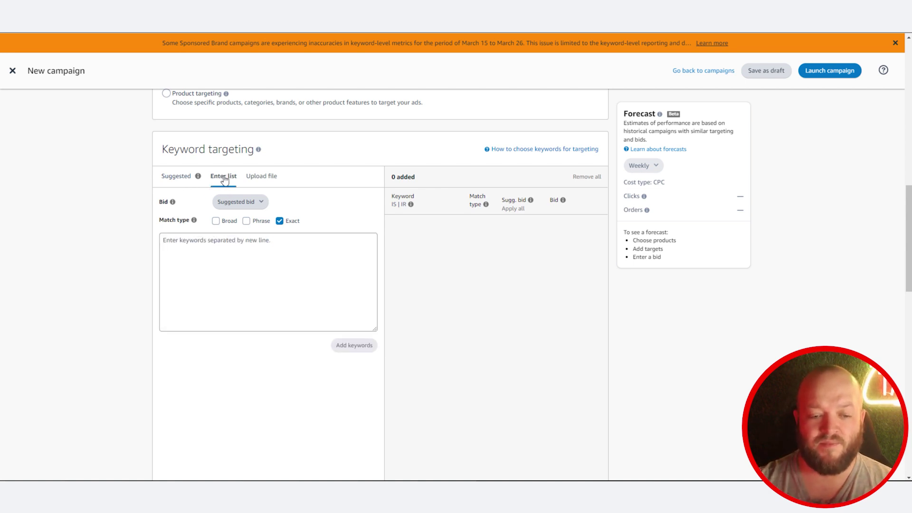
pyautogui.click(247, 246)
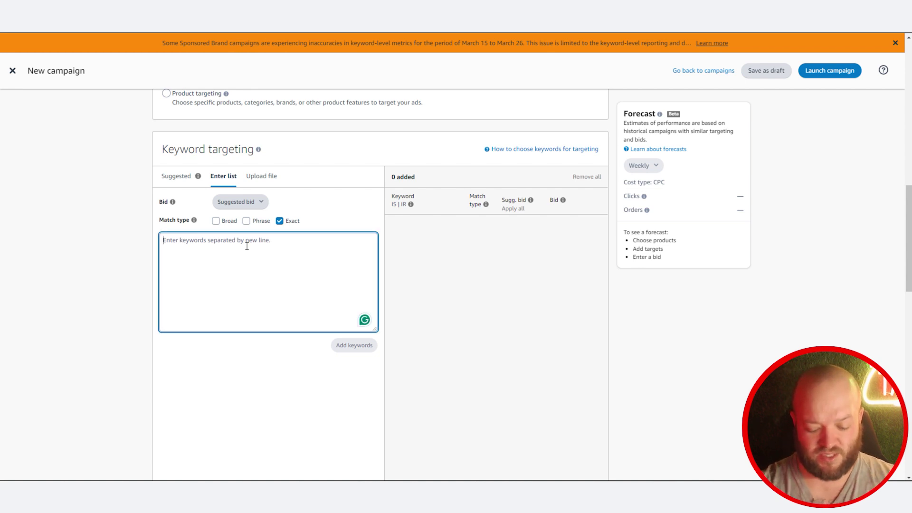
pyautogui.write('keyword')
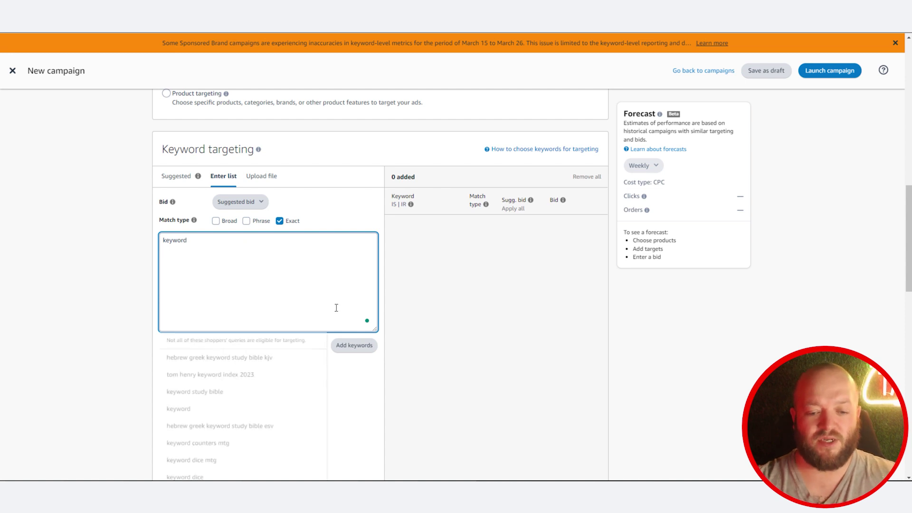
pyautogui.click(360, 350)
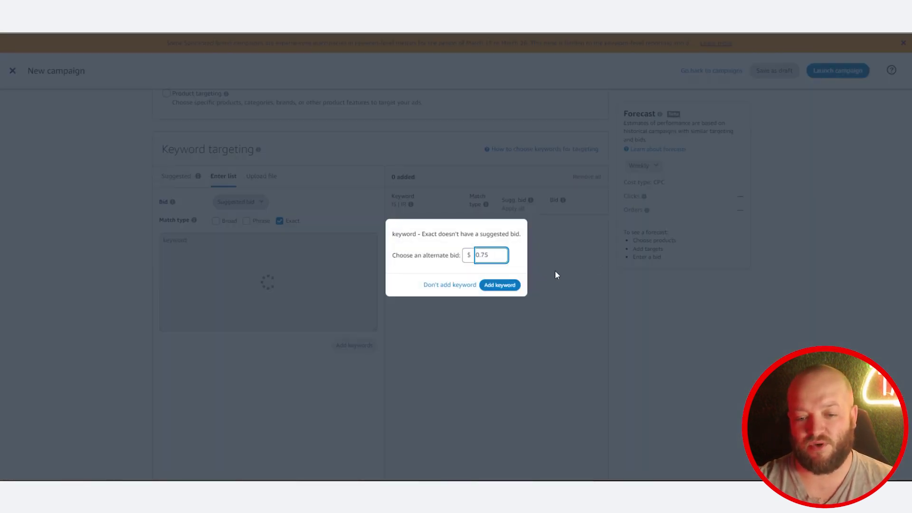
pyautogui.click(491, 285)
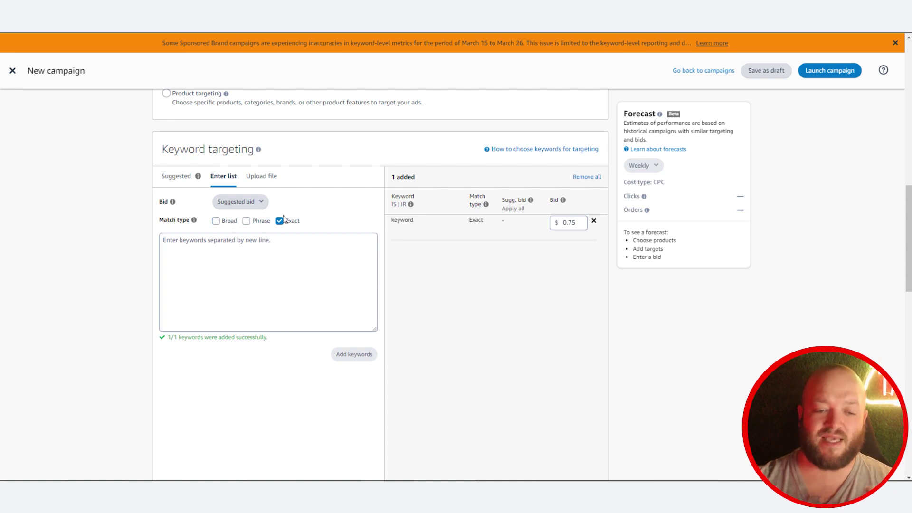
# Set the campaign bidding strategy to "Dynamic bids - down only"
pyautogui.scroll(-6, 257, 299)
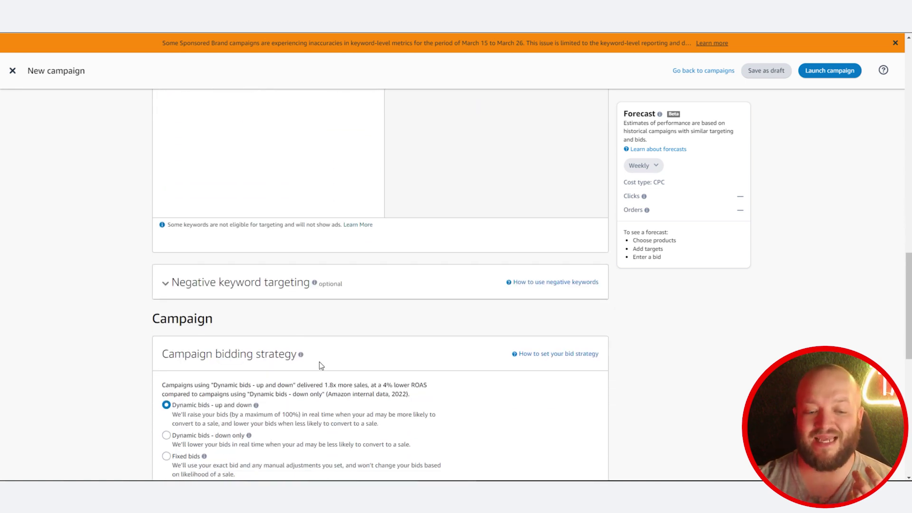
pyautogui.scroll(4, 320, 367)
pyautogui.scroll(-9, 320, 366)
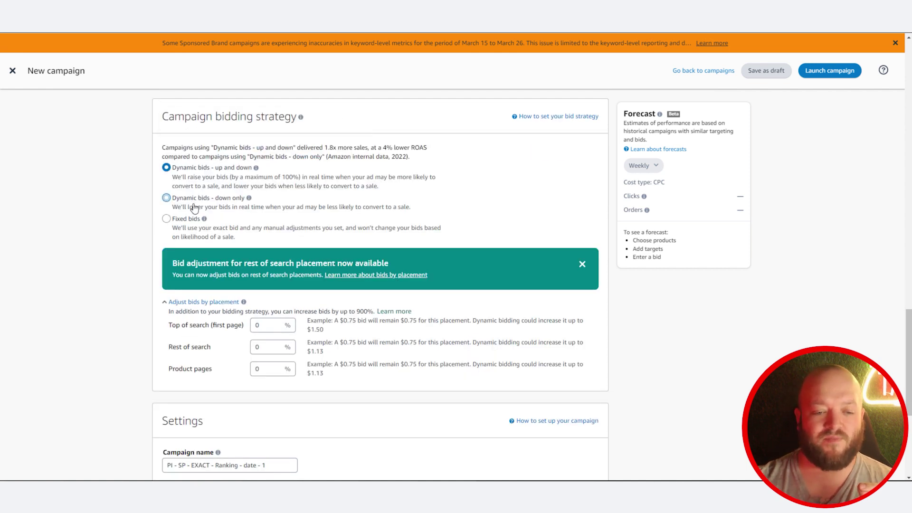
pyautogui.click(194, 208)
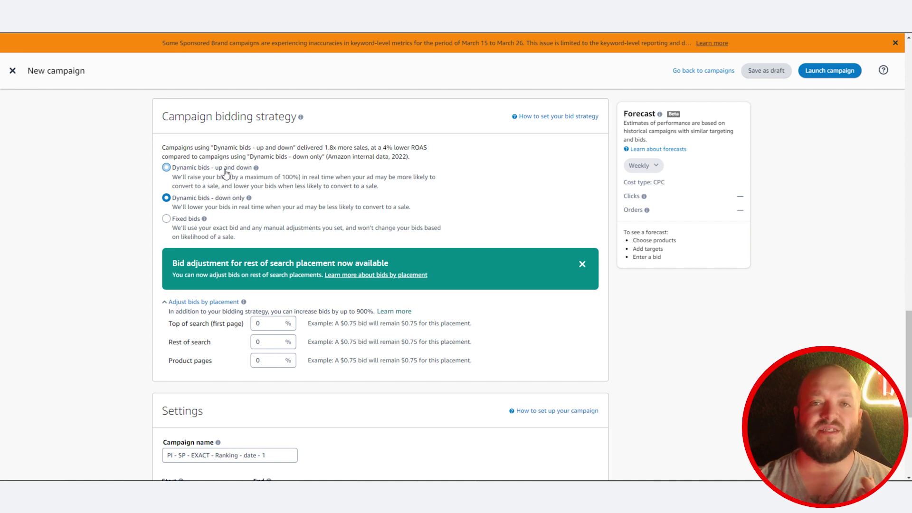
# Open the Top of search (first page) bid adjustment for editing and review the campaign settings below it
pyautogui.scroll(-2, 175, 175)
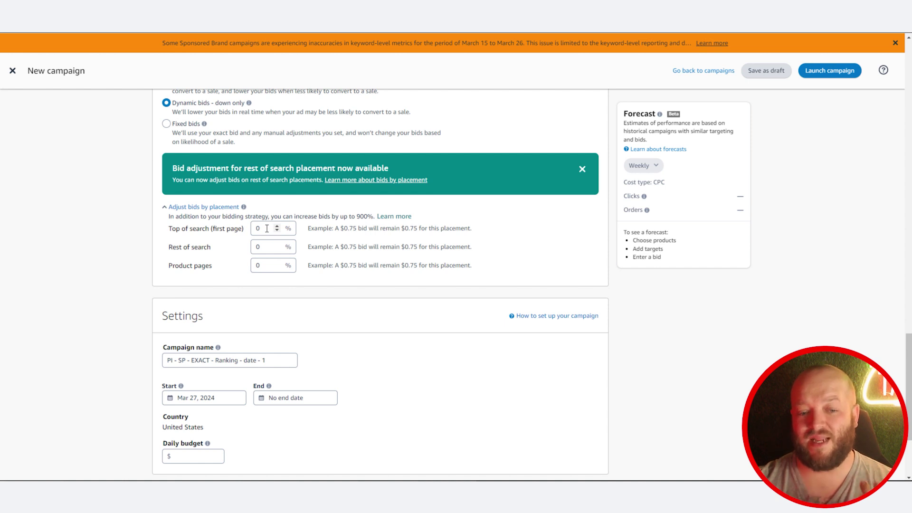
pyautogui.click(267, 229)
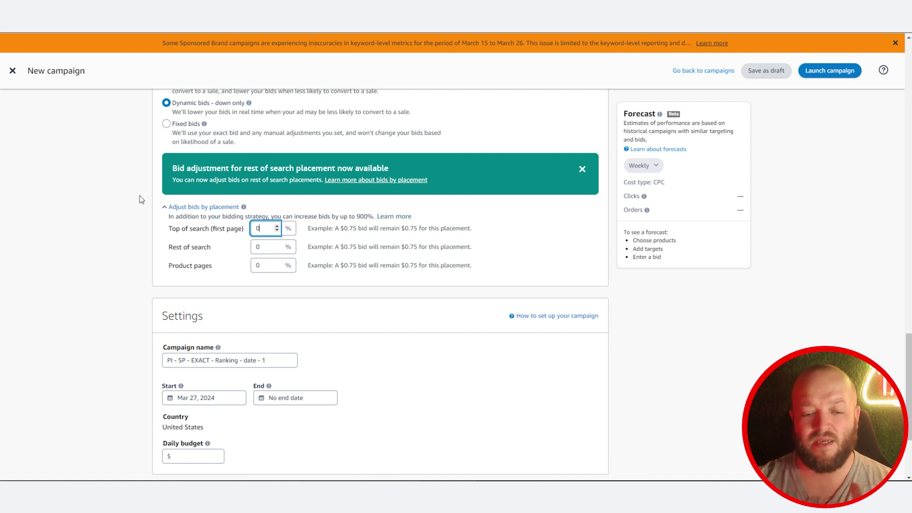
pyautogui.scroll(-1, 314, 332)
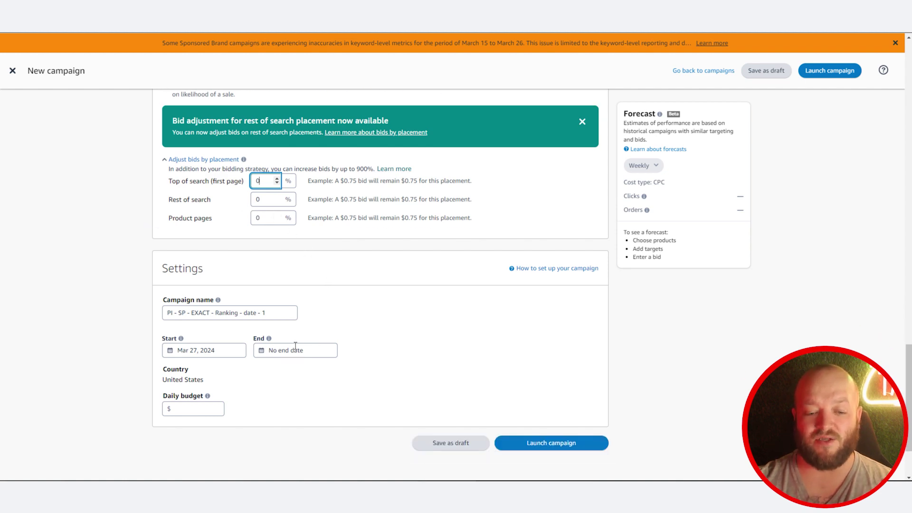
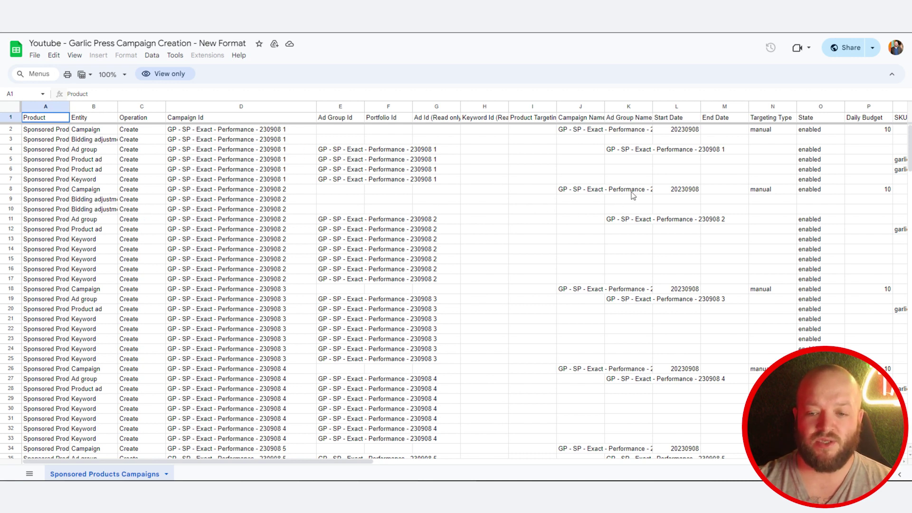
# In the Google Sheets garlic press campaign file, examine the SKU entries of the first two campaigns' product ad rows
pyautogui.moveTo(340, 462); pyautogui.dragTo(469, 463)
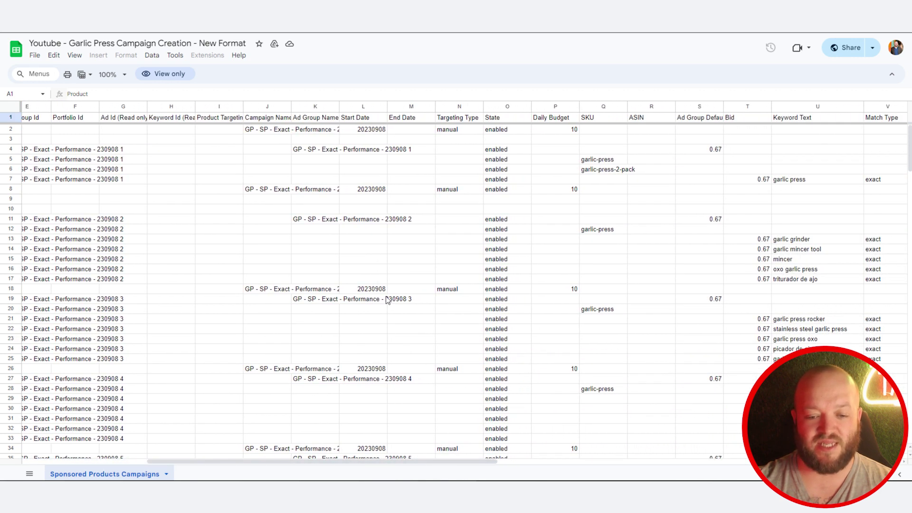
pyautogui.click(595, 232)
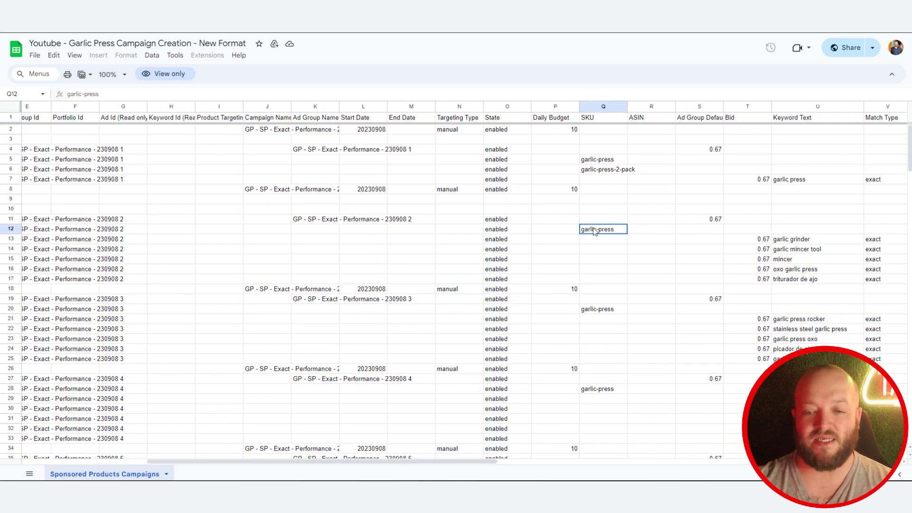
pyautogui.click(600, 162)
pyautogui.click(603, 171)
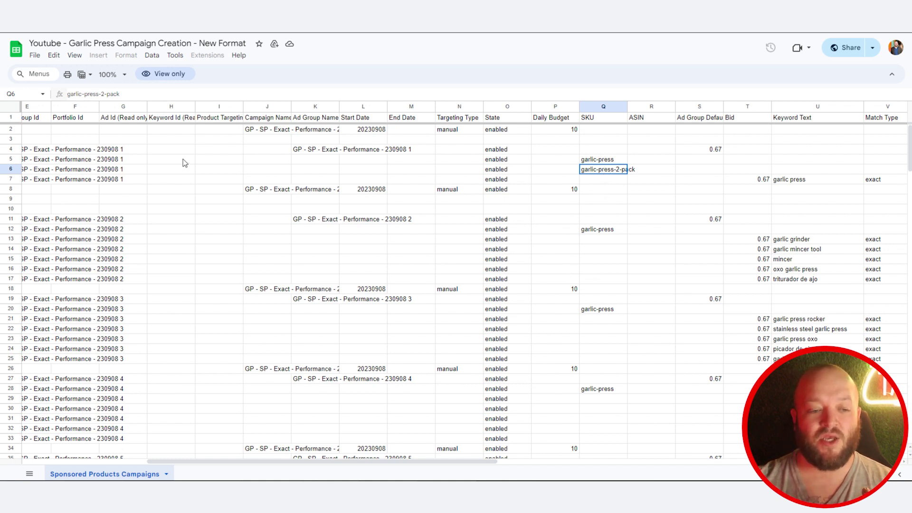
pyautogui.click(402, 457)
pyautogui.moveTo(402, 461); pyautogui.dragTo(277, 462)
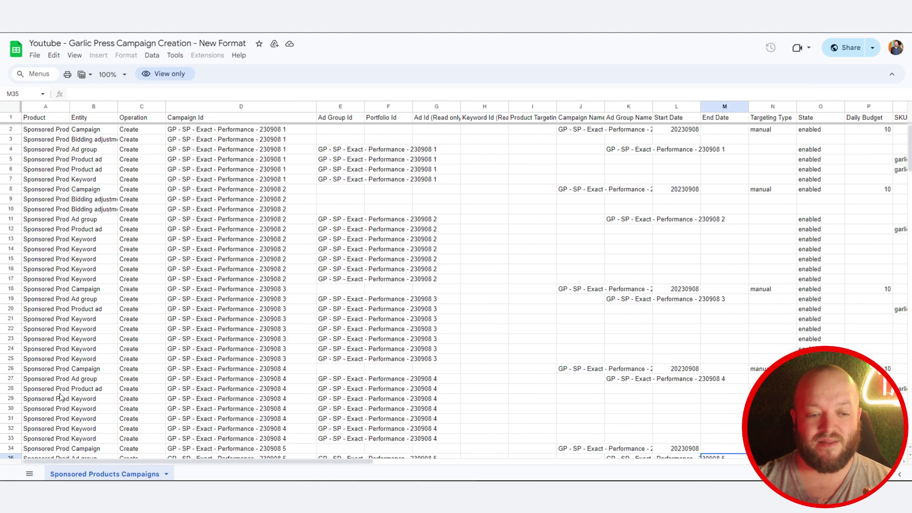
# Copy row 6, the first campaign's second product ad, and examine the sheet's keyword, bidding strategy and placement columns
pyautogui.click(12, 170)
pyautogui.hotkey('ctrl', 'c')
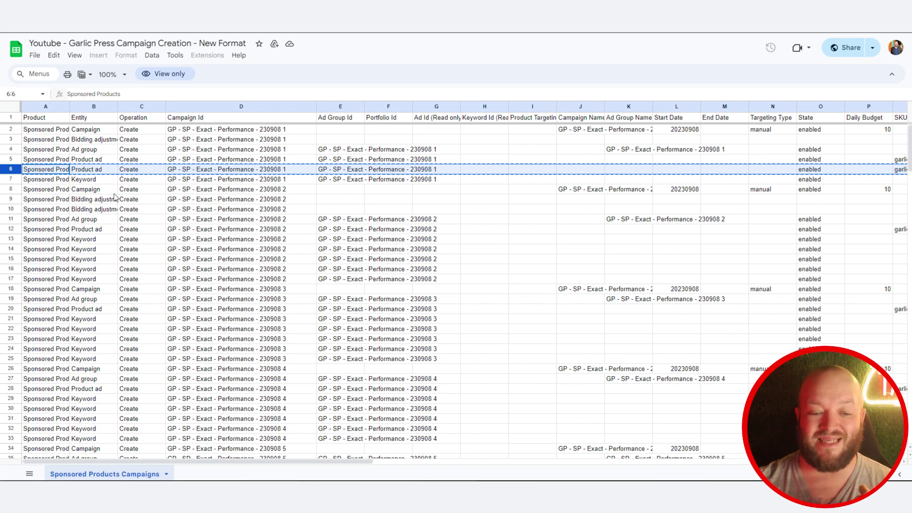
pyautogui.moveTo(284, 467); pyautogui.dragTo(685, 468)
pyautogui.moveTo(760, 461); pyautogui.dragTo(719, 461)
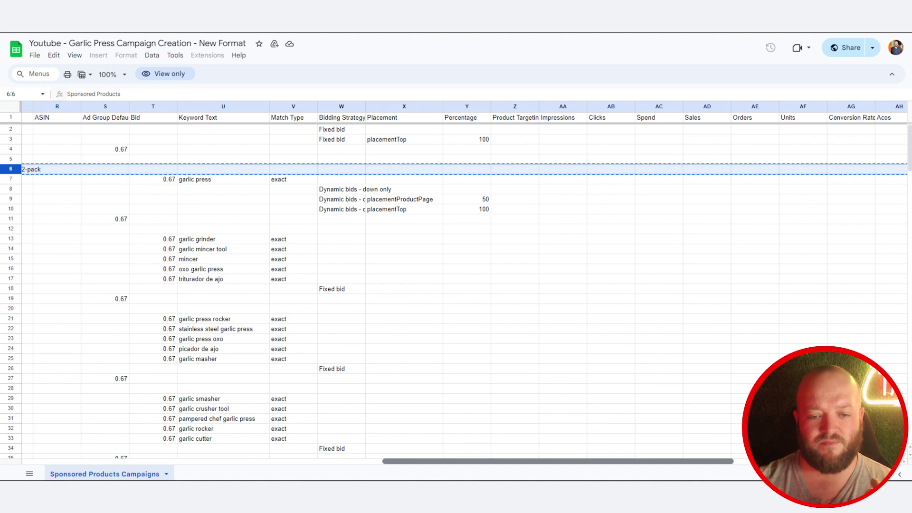
pyautogui.hscroll(-10, 292, 159)
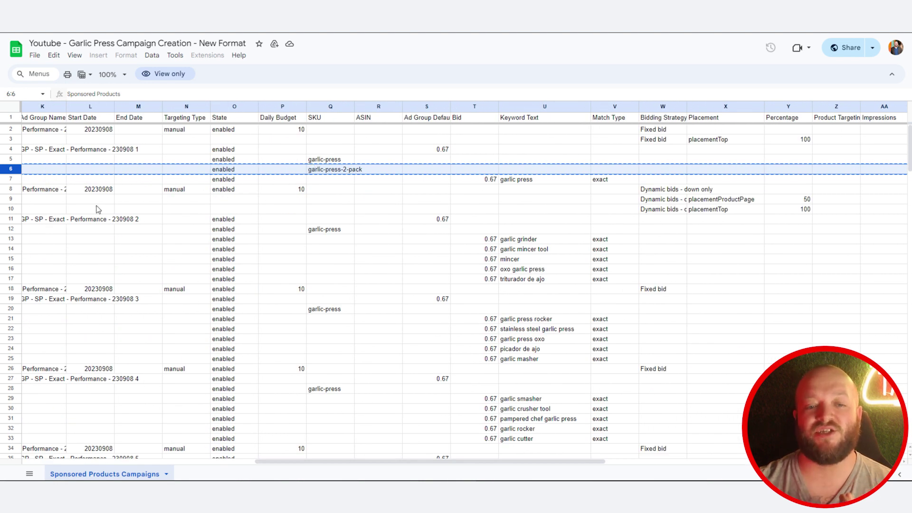
pyautogui.moveTo(373, 462); pyautogui.dragTo(38, 404)
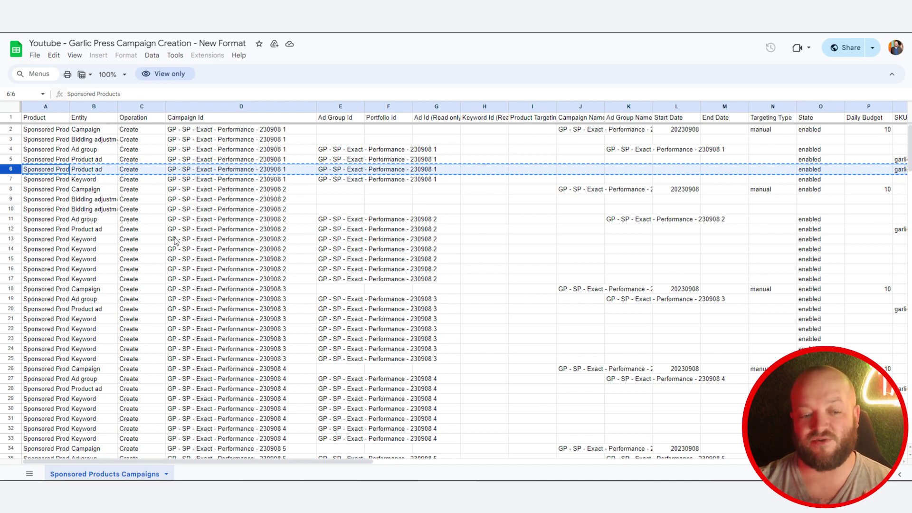
# Examine the bidding strategy entry in the first campaign's bidding adjustment row
pyautogui.moveTo(306, 462); pyautogui.dragTo(500, 462)
pyautogui.hscroll(5, 331, 243)
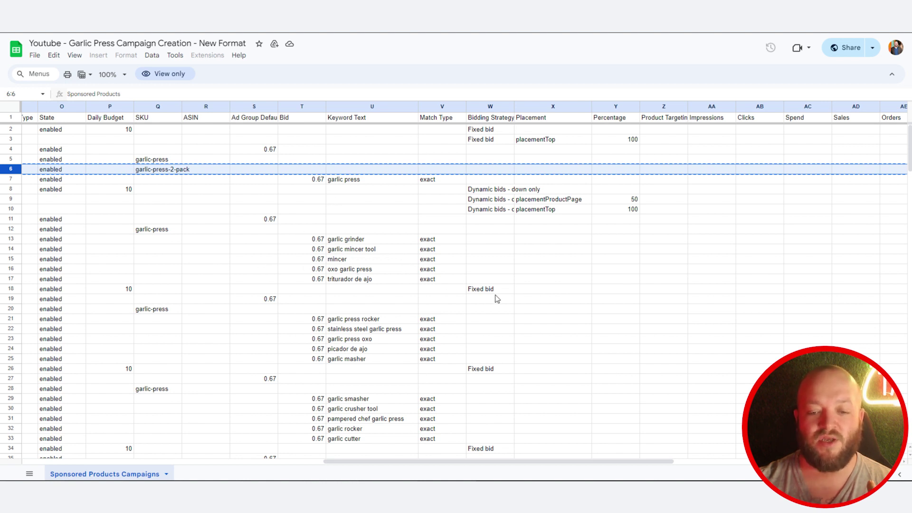
pyautogui.click(490, 139)
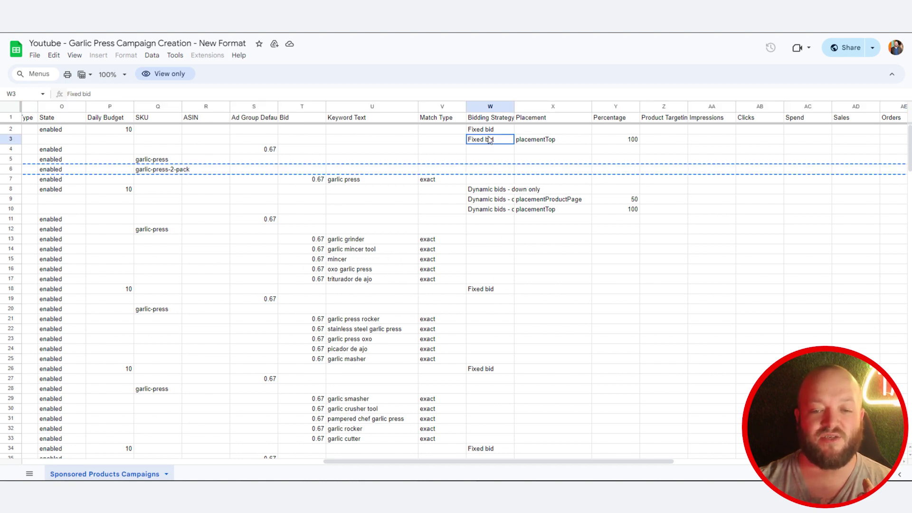
# Examine the second campaign's bidding strategy and the bid, keyword and targeting rows through the end of the sheet
pyautogui.click(500, 190)
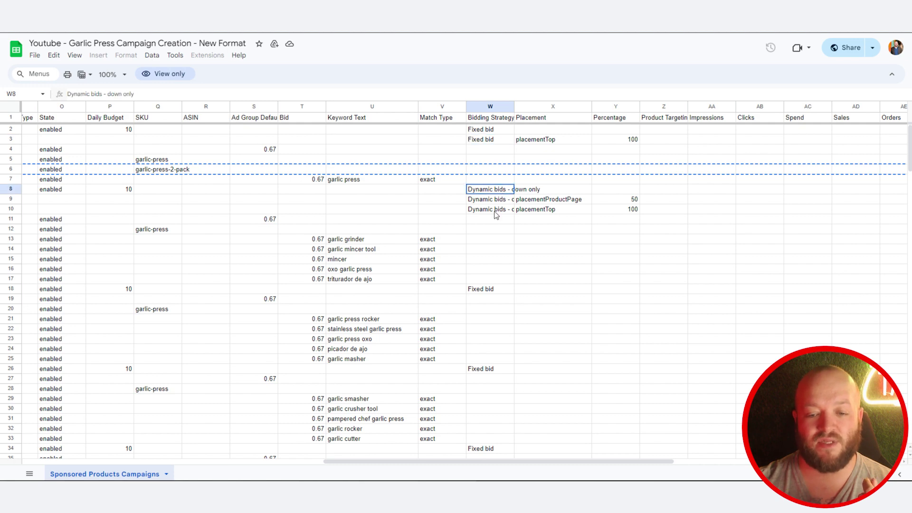
pyautogui.scroll(-16, 487, 314)
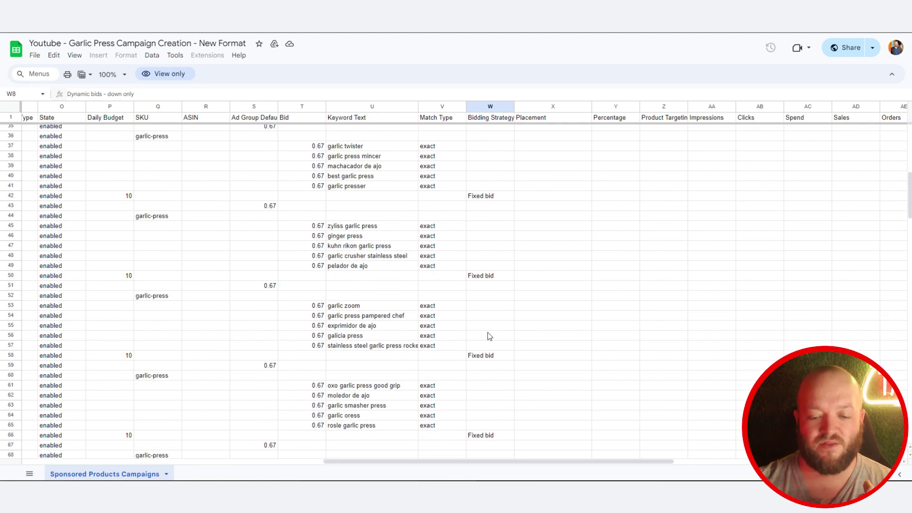
pyautogui.scroll(-20, 490, 336)
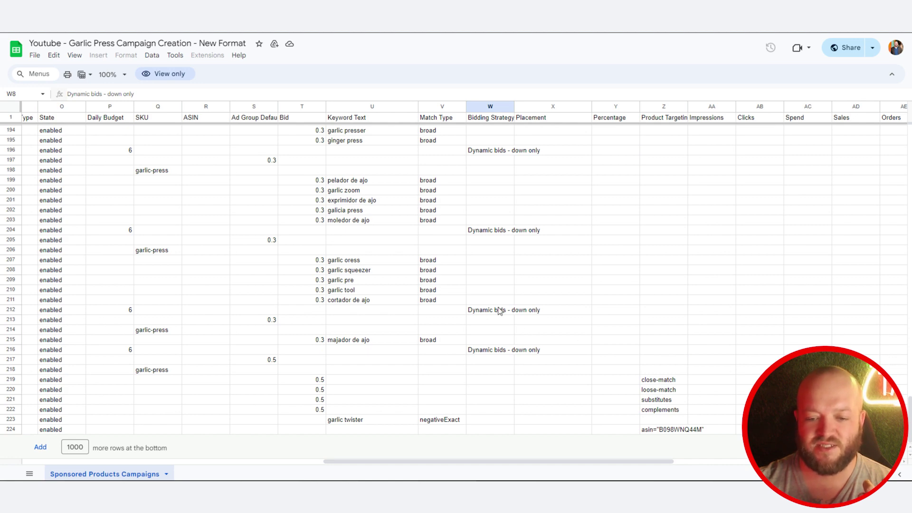
pyautogui.moveTo(909, 420); pyautogui.dragTo(908, 152)
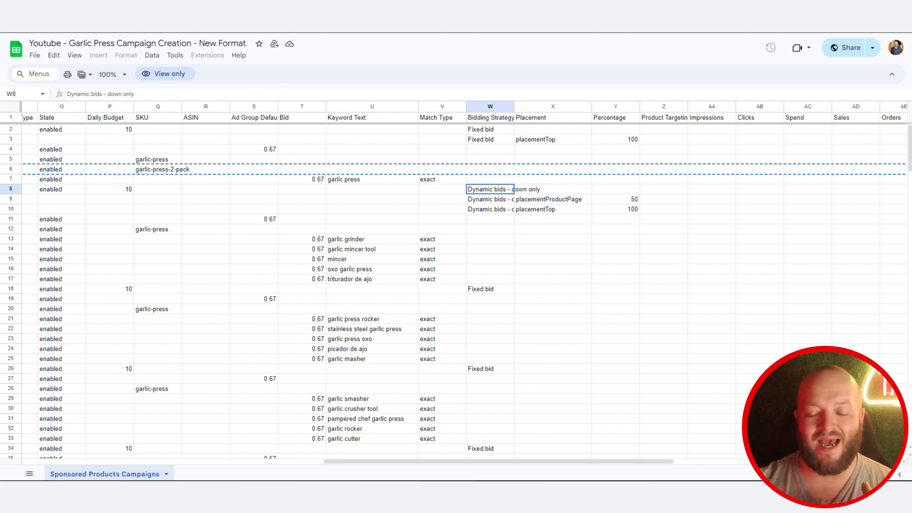
# Switch to Amazon Ads, exit the new campaign form and open Bulk operations for sponsored ads
pyautogui.click(243, 24)
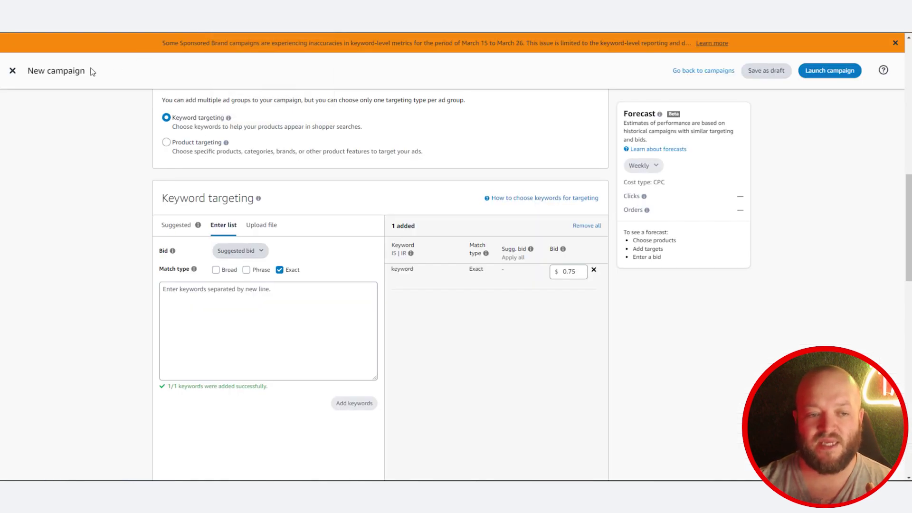
pyautogui.click(12, 70)
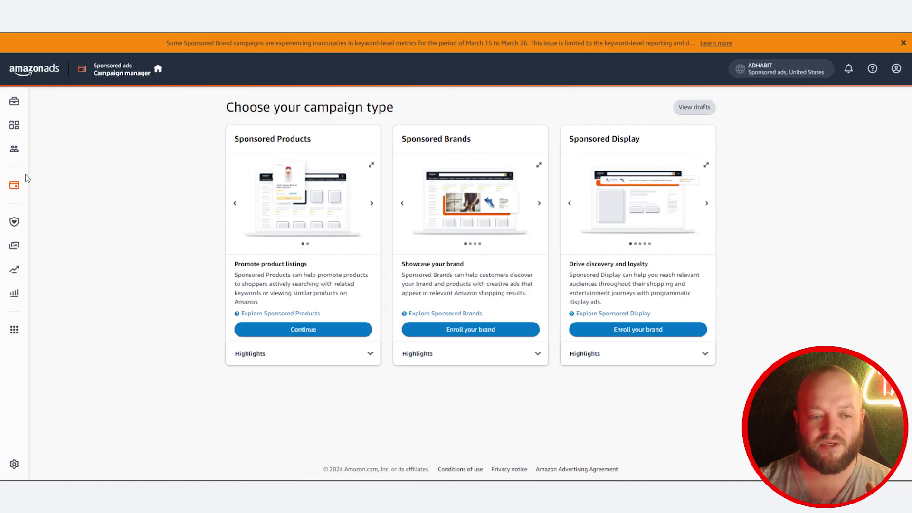
pyautogui.click(15, 186)
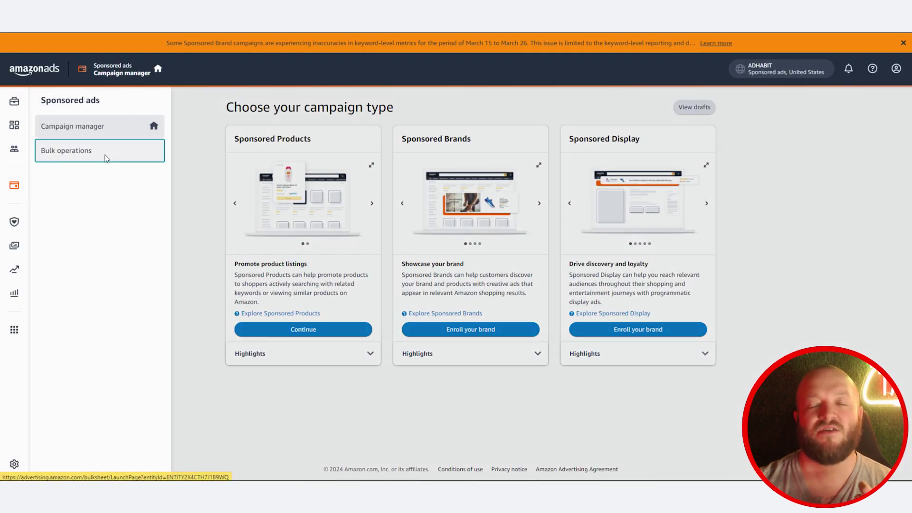
pyautogui.click(105, 158)
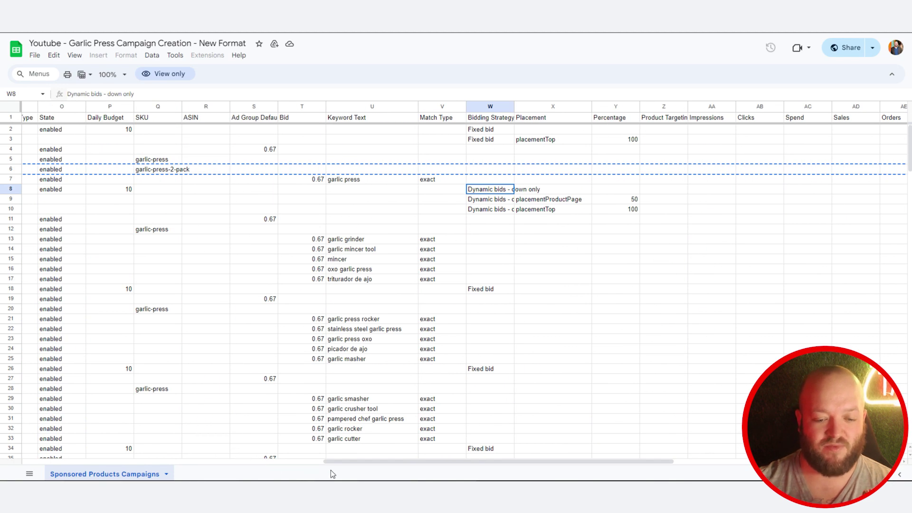
# In the garlic press campaign file, examine the Entity, Operation and Campaign Id columns across the exact and PAT campaigns
pyautogui.moveTo(346, 462); pyautogui.dragTo(43, 183)
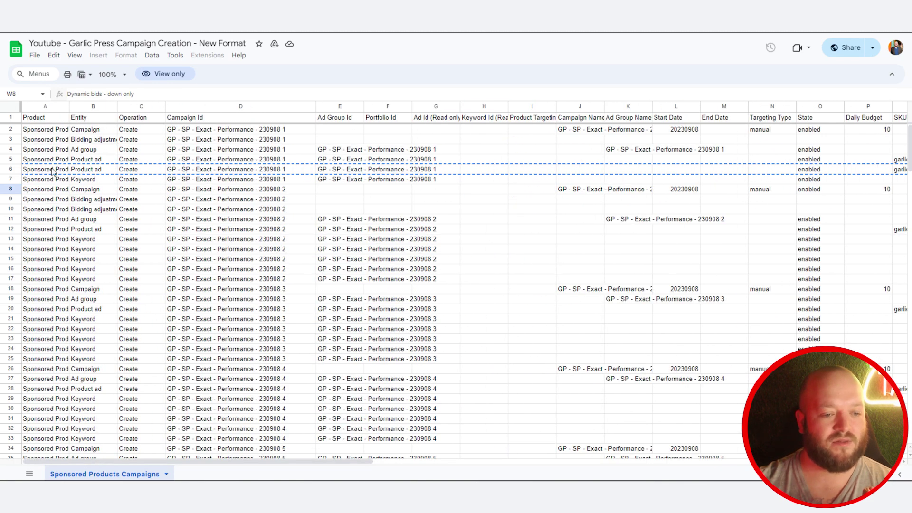
pyautogui.click(76, 142)
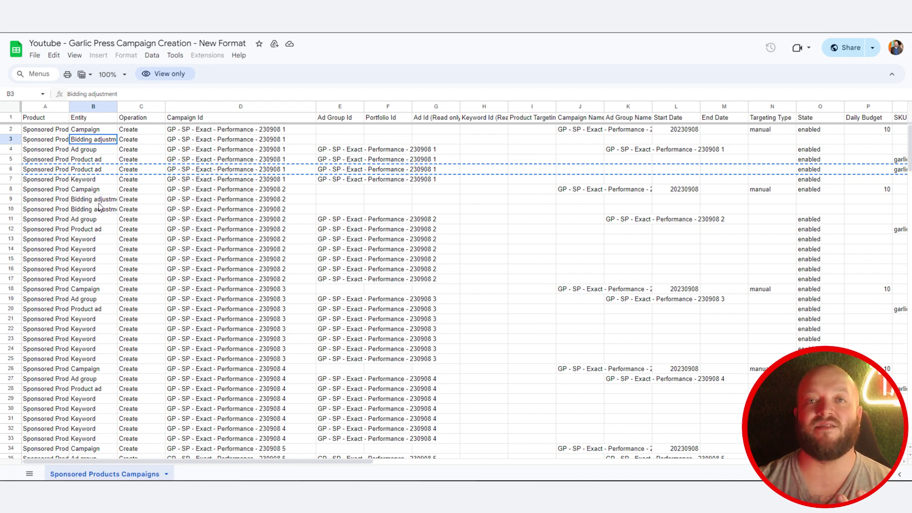
pyautogui.scroll(-10, 277, 276)
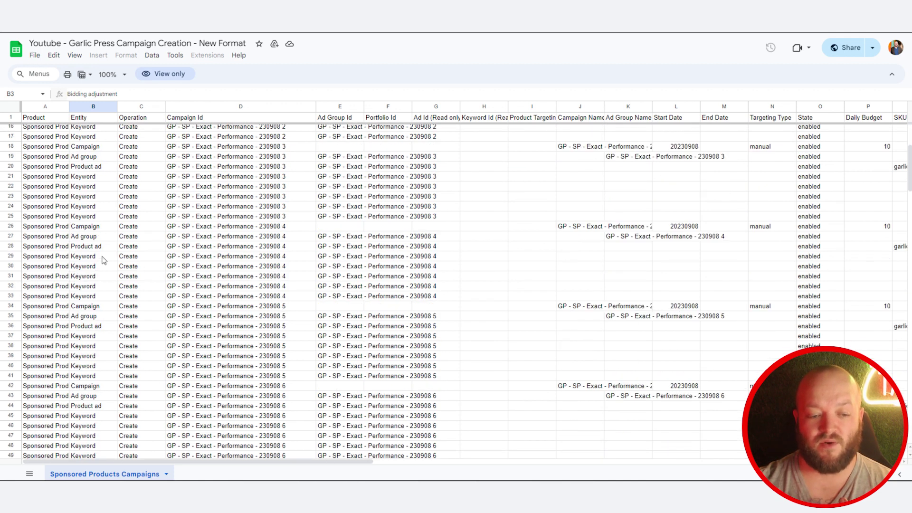
pyautogui.scroll(-15, 92, 259)
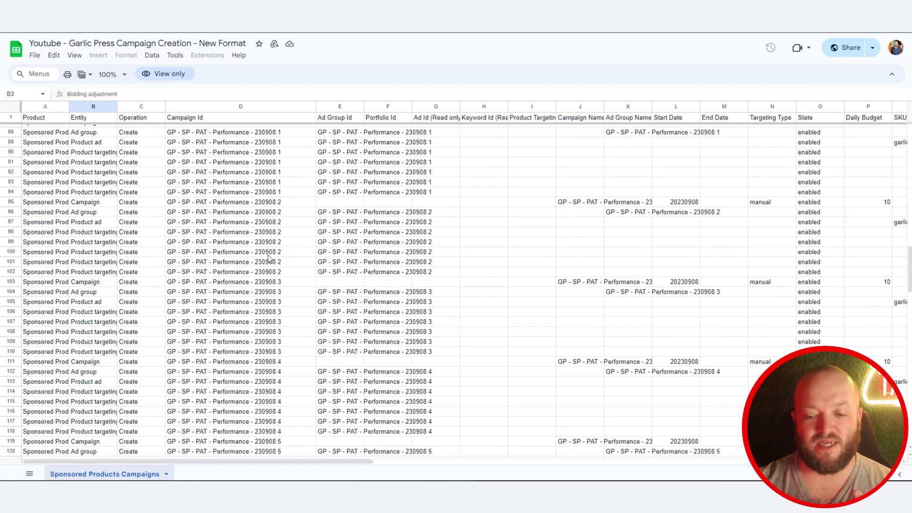
pyautogui.scroll(20, 269, 273)
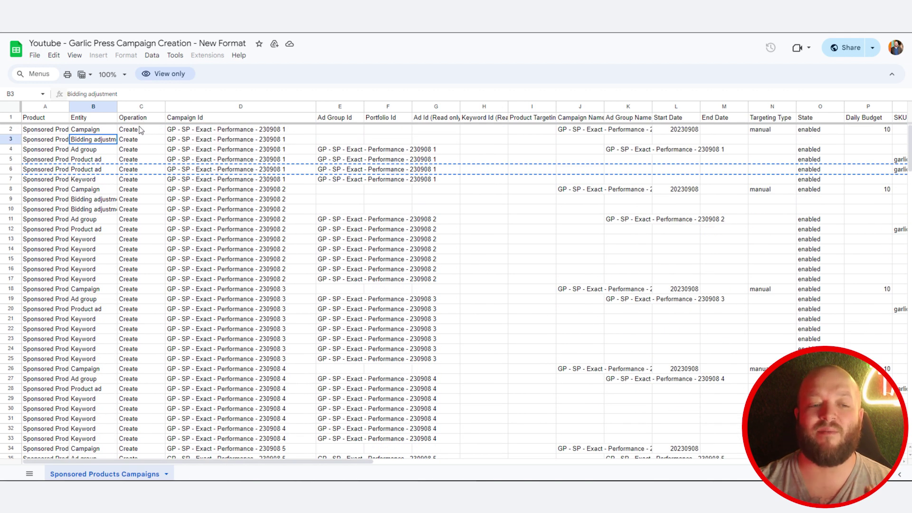
pyautogui.moveTo(140, 133); pyautogui.dragTo(138, 240)
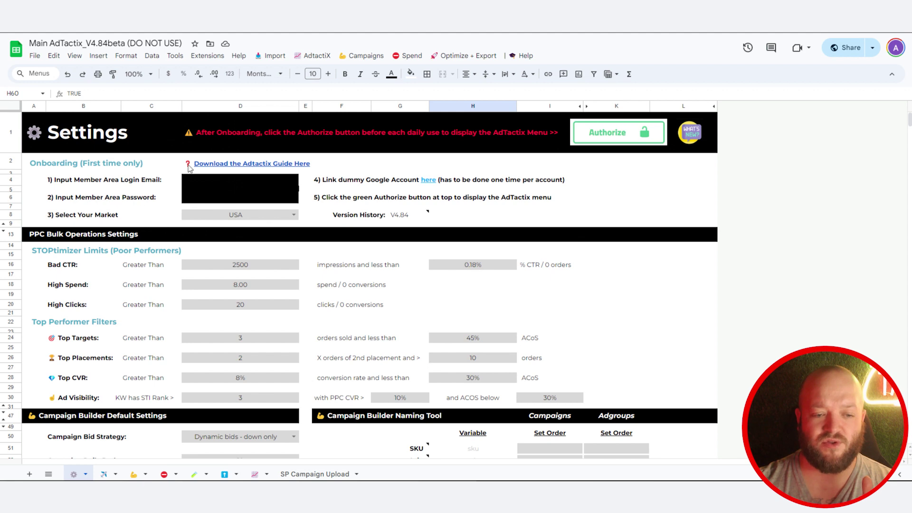
# In the Main AdTactix spreadsheet, review the Campaign Builder default settings, open the Campaign Builder sheet and view its campaign creation options
pyautogui.scroll(-6, 384, 284)
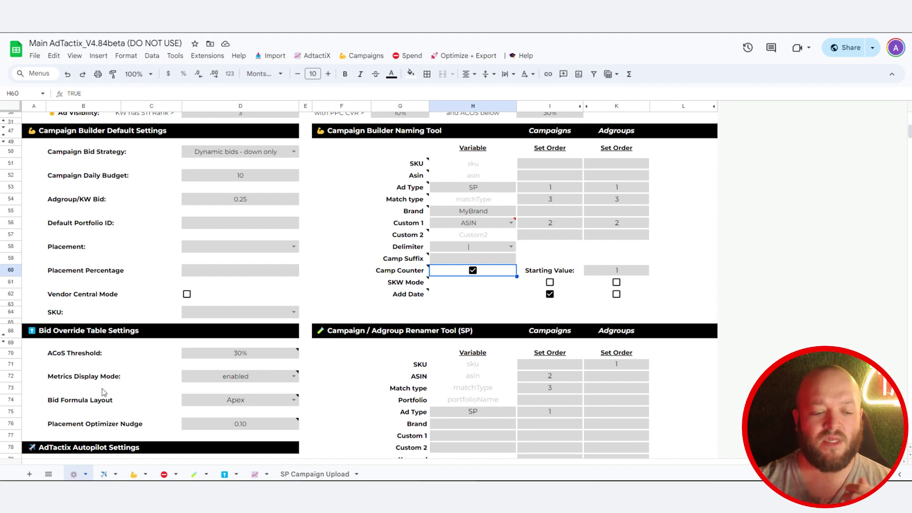
pyautogui.click(134, 474)
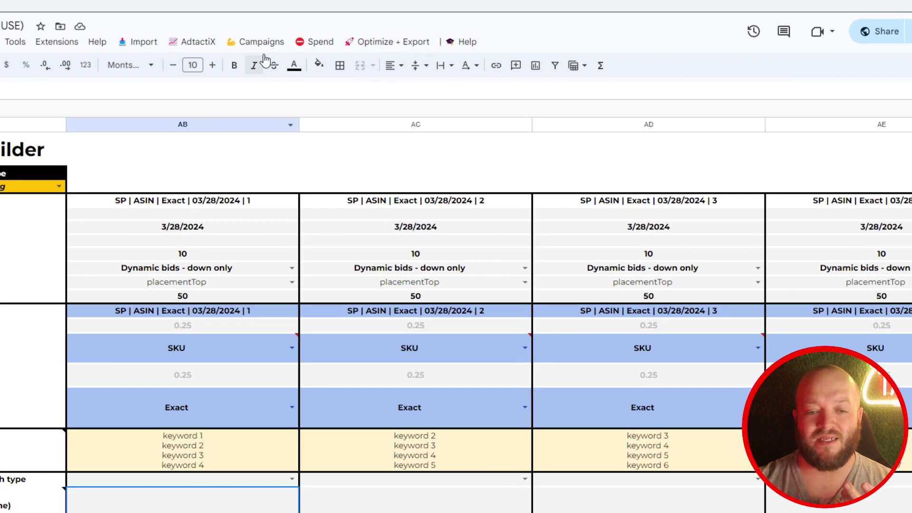
pyautogui.click(370, 57)
pyautogui.moveTo(203, 80)
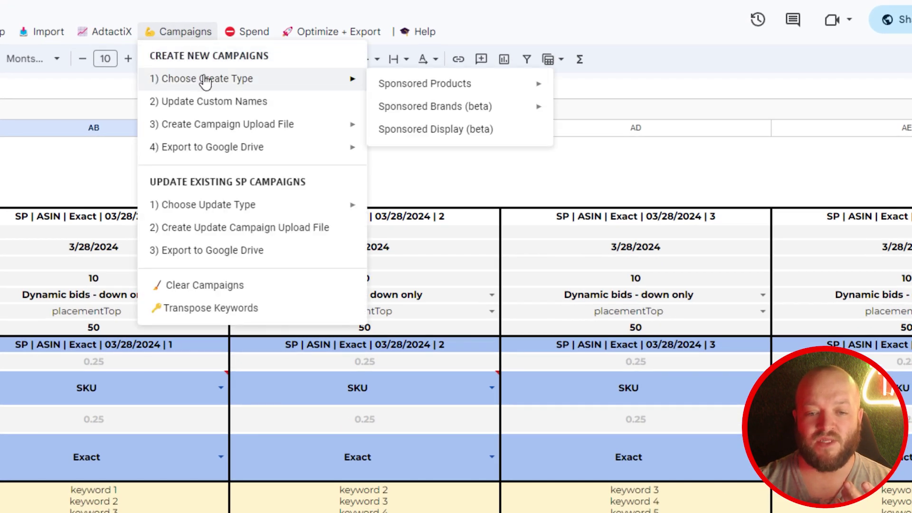
pyautogui.moveTo(440, 87)
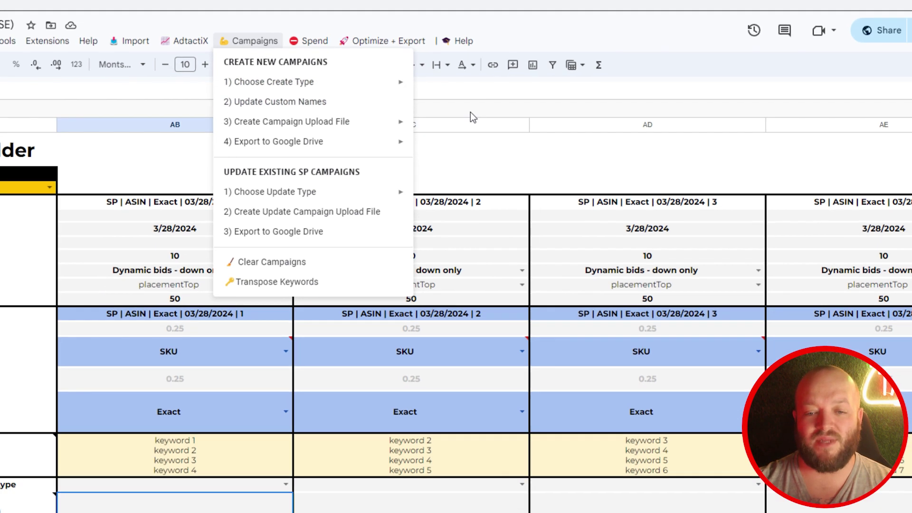
pyautogui.click(463, 162)
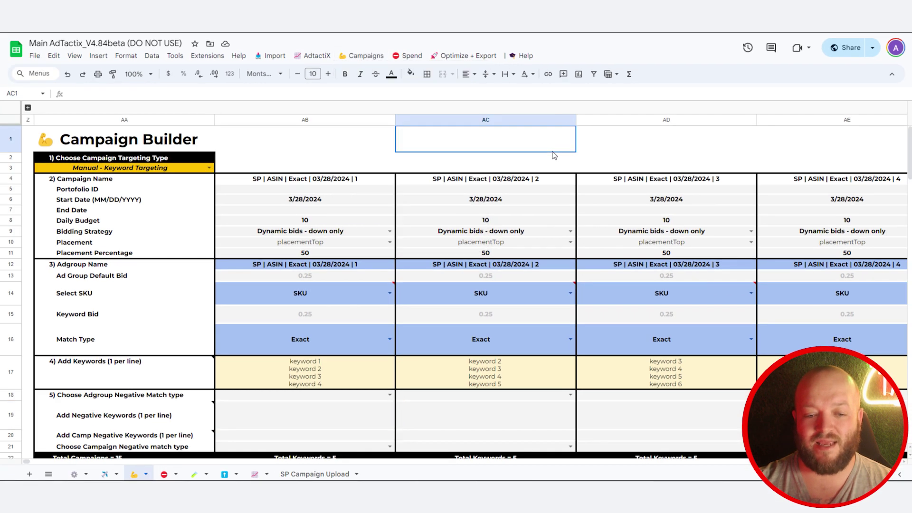
# Examine the full keyword list entered for the first campaign in the Add Keywords row, leaving it as it is
pyautogui.moveTo(326, 293)
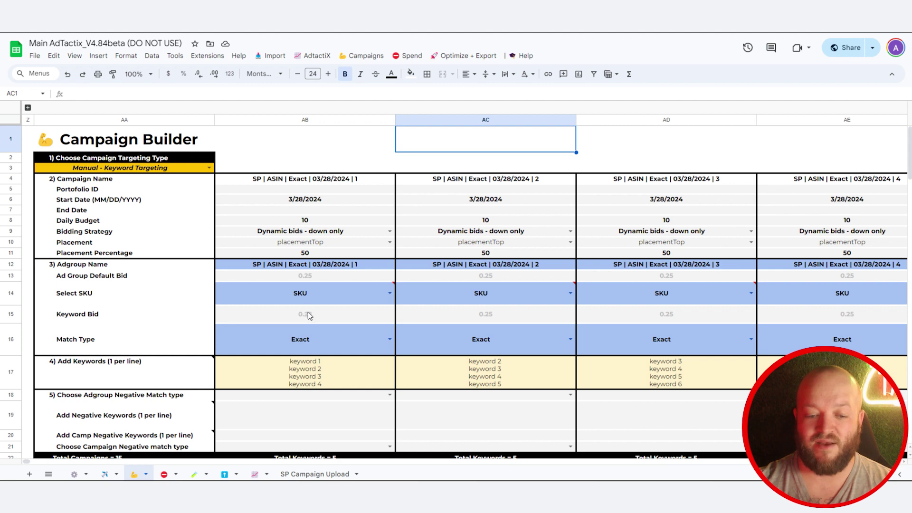
pyautogui.scroll(-1, 320, 353)
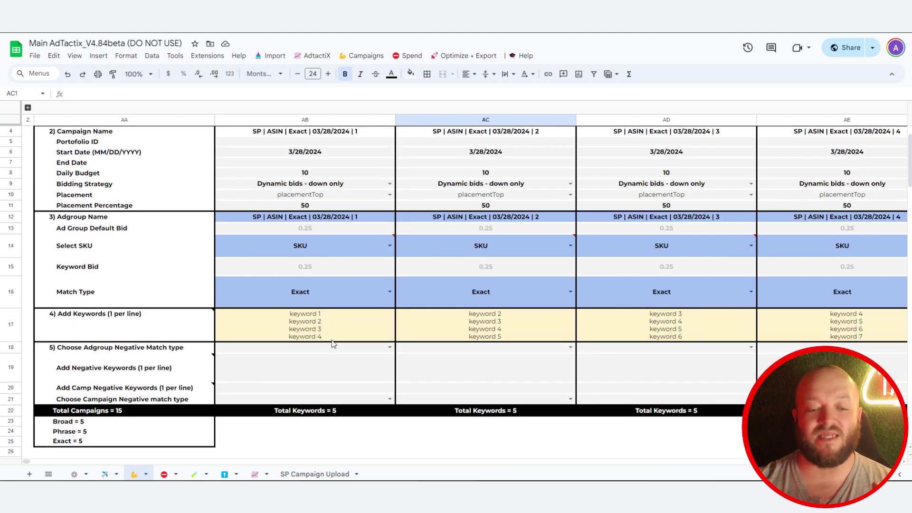
pyautogui.doubleClick(333, 325)
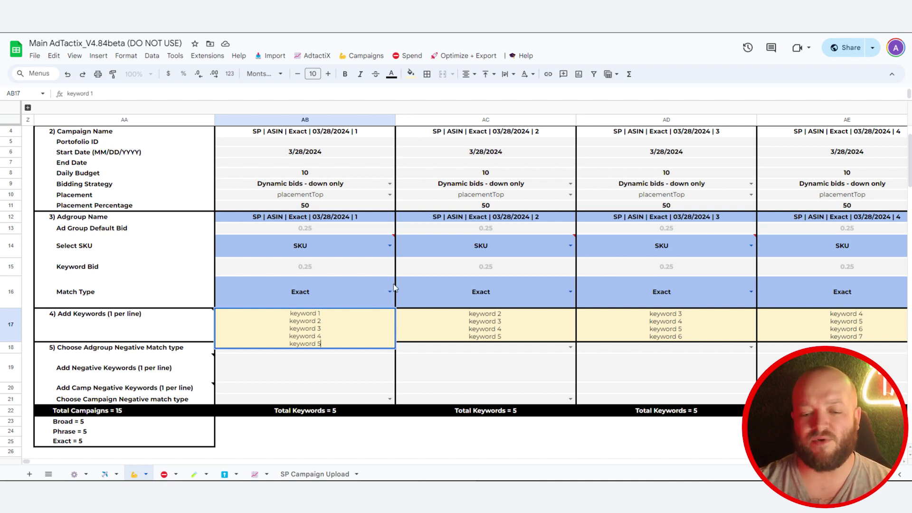
pyautogui.click(447, 377)
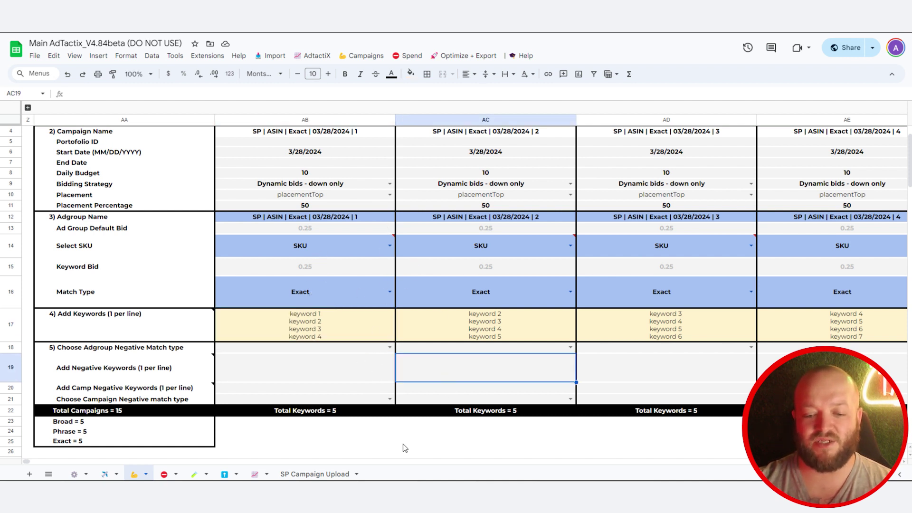
pyautogui.moveTo(26, 461)
pyautogui.mouseDown()
pyautogui.moveTo(105, 463)
pyautogui.moveTo(21, 467)
pyautogui.mouseUp()
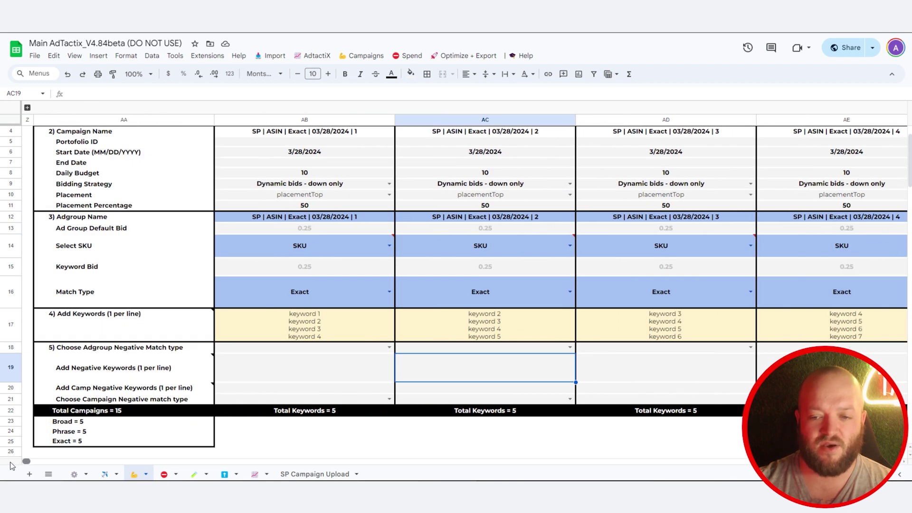
# Examine the first campaign's placement and placement percentage, and the second campaign's placement entry
pyautogui.scroll(2, 284, 340)
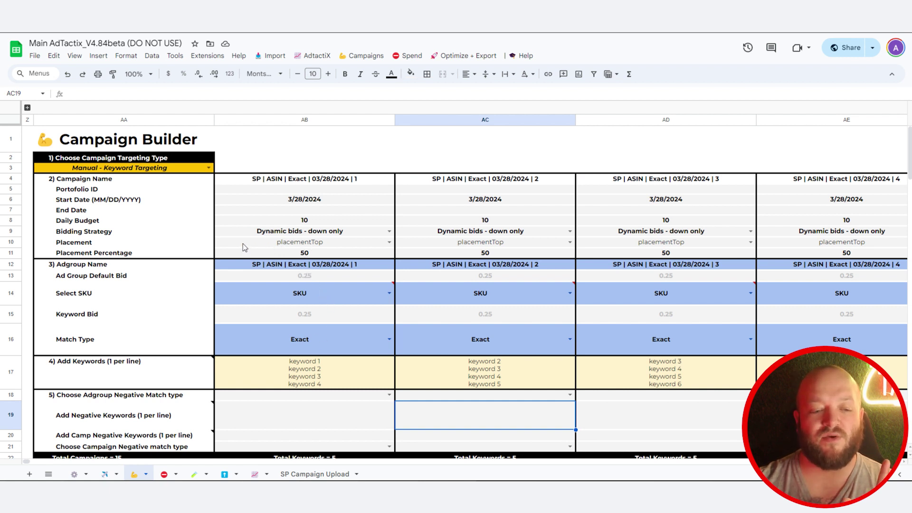
pyautogui.click(281, 247)
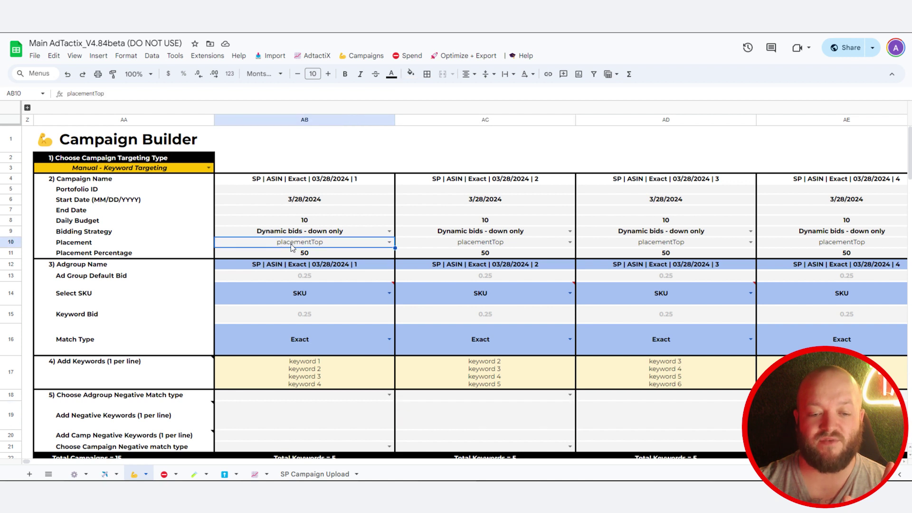
pyautogui.click(311, 257)
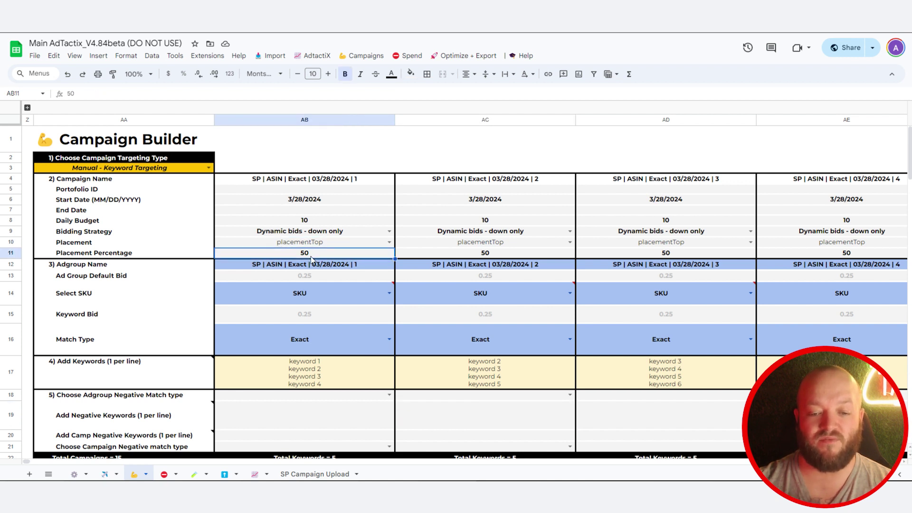
pyautogui.click(389, 242)
pyautogui.click(412, 244)
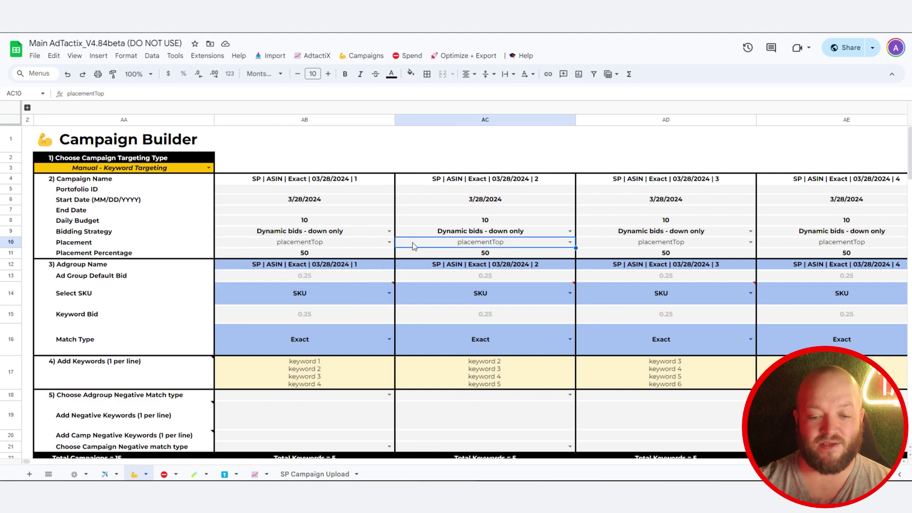
# Review the ad group, match type and negative keyword rows down to the campaign totals by match type
pyautogui.scroll(-2, 307, 274)
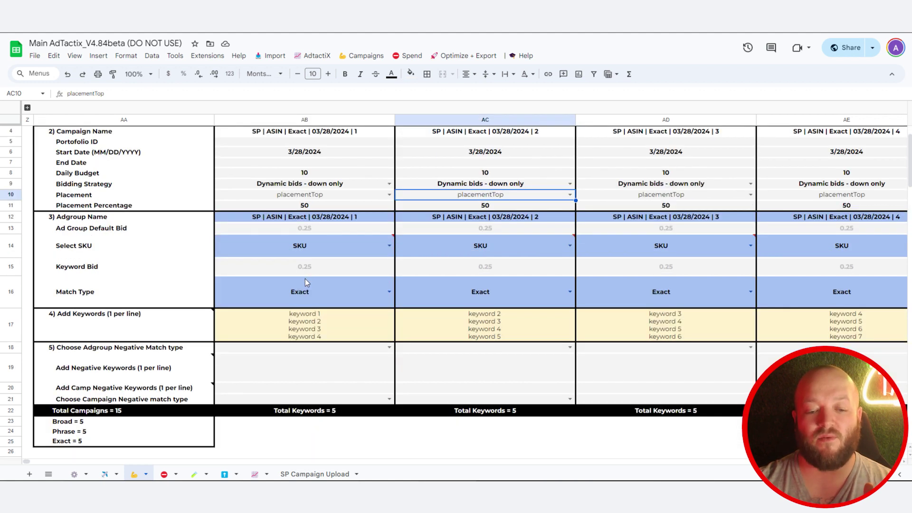
pyautogui.scroll(2, 312, 323)
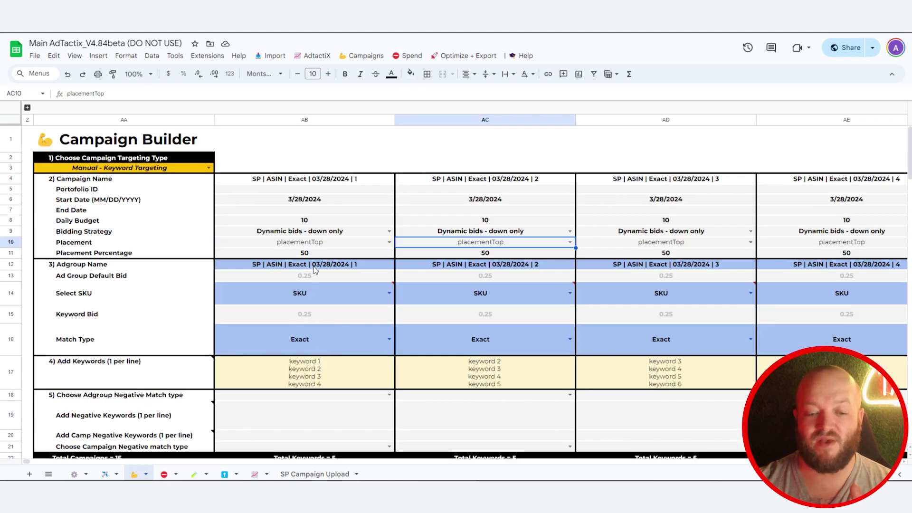
pyautogui.scroll(-6, 313, 252)
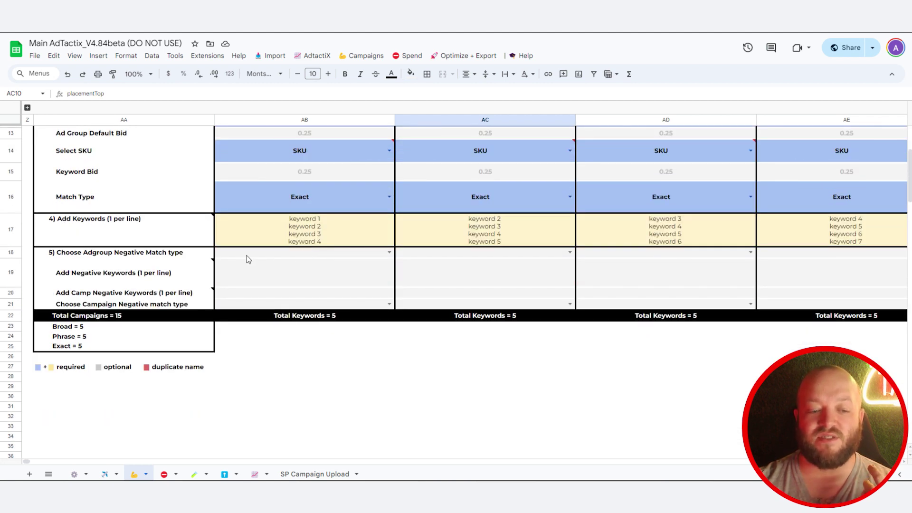
pyautogui.scroll(-1, 279, 277)
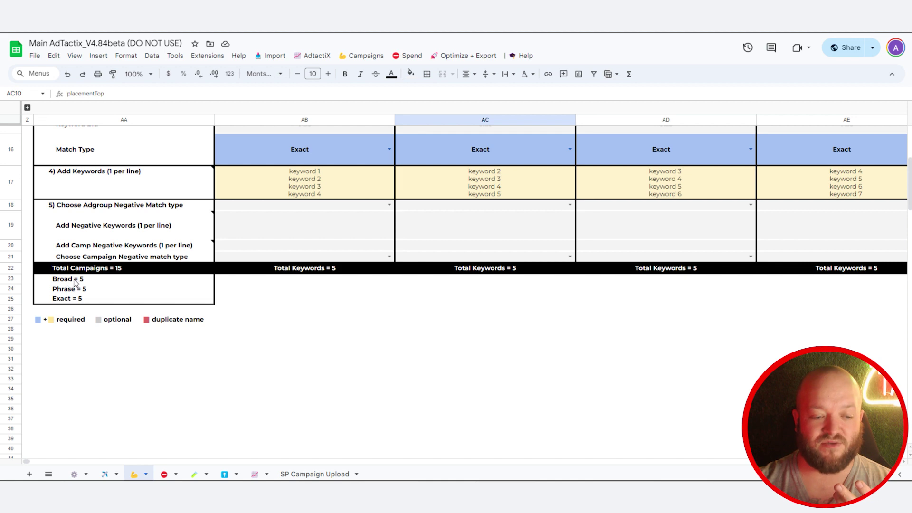
# View the ad types offered for creating a campaign upload file and open the SP Campaign Upload sheet
pyautogui.scroll(5, 382, 307)
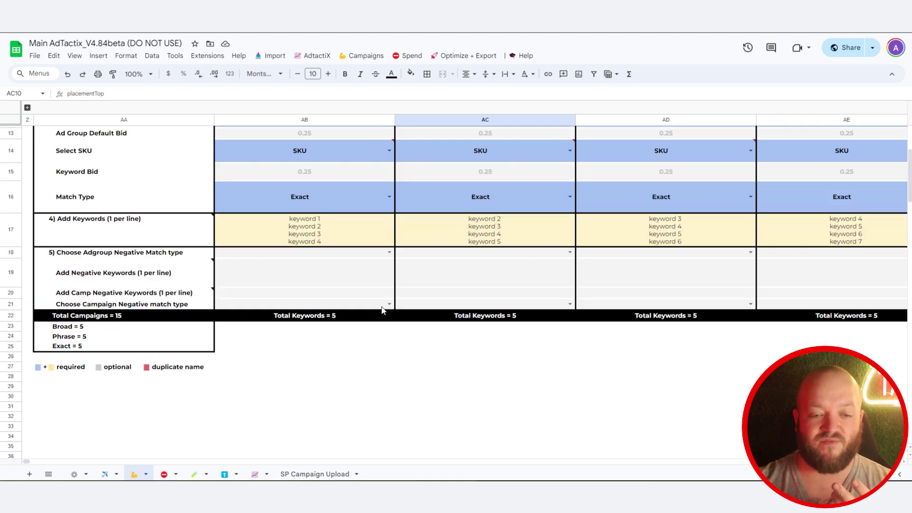
pyautogui.click(375, 58)
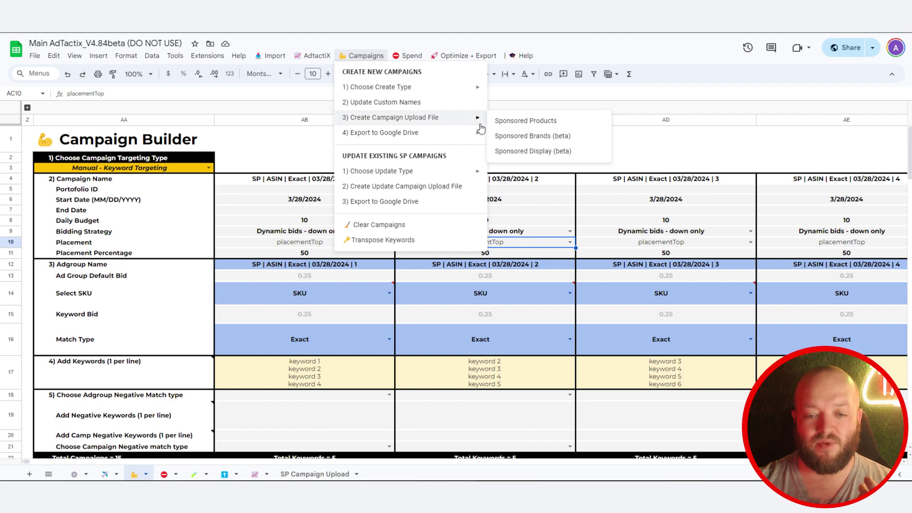
pyautogui.click(314, 474)
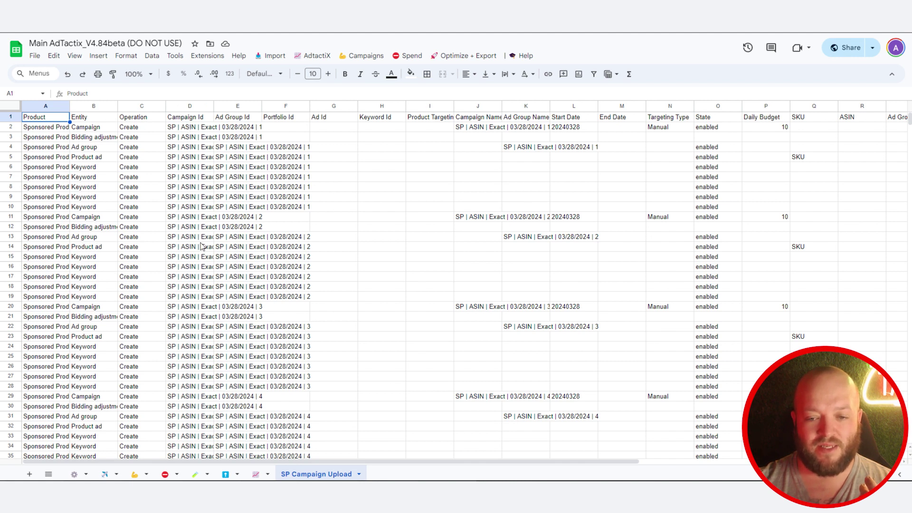
# Review the Campaign Builder default settings and naming tool, and return to the Campaign Builder sheet
pyautogui.moveTo(278, 463); pyautogui.dragTo(227, 214)
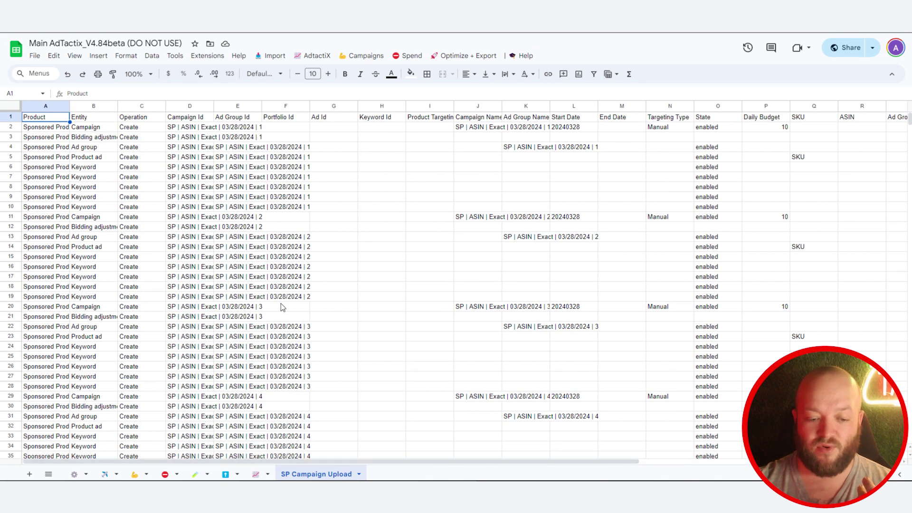
pyautogui.click(73, 474)
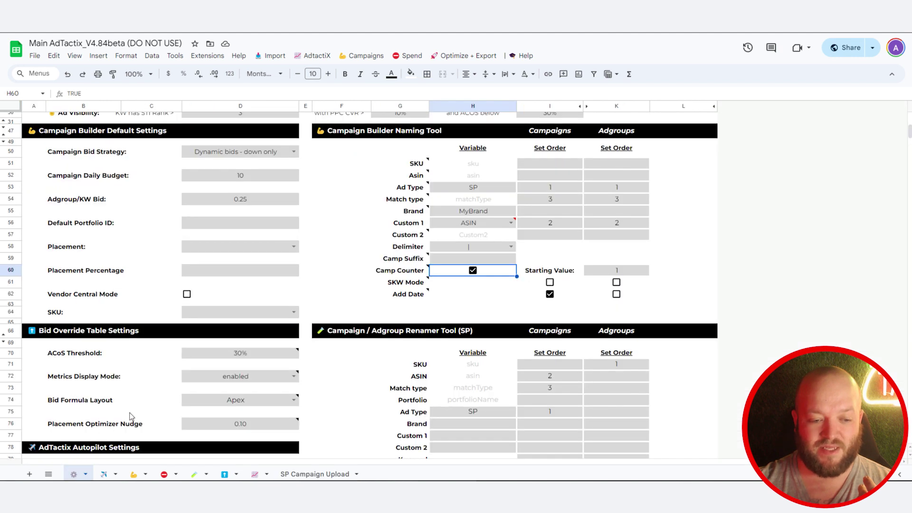
pyautogui.scroll(-3, 257, 403)
pyautogui.scroll(3, 189, 233)
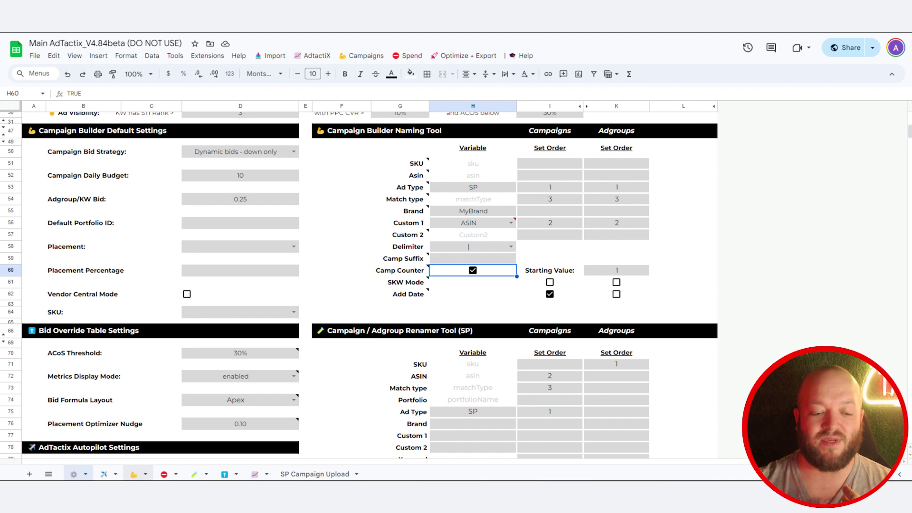
pyautogui.click(133, 474)
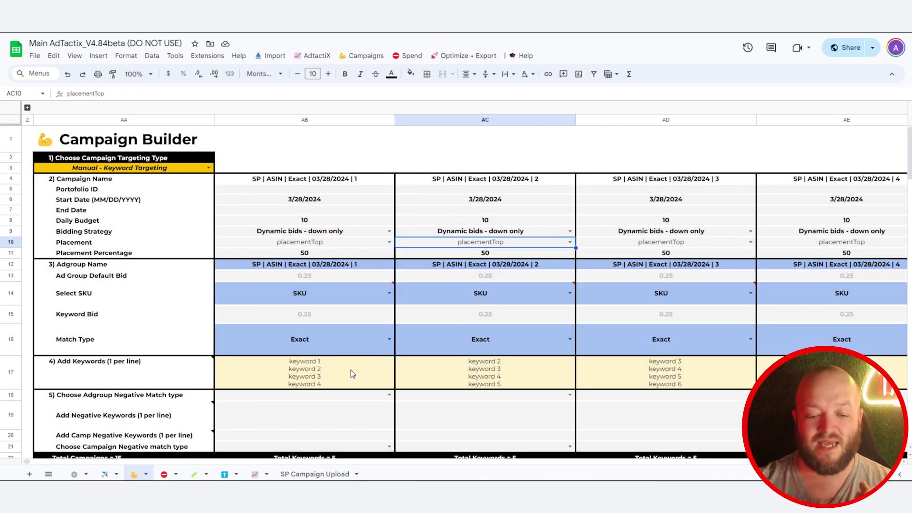
# Examine the SP Campaign Upload sheet across to the bid, keyword text, match type, bidding strategy and placement columns
pyautogui.click(306, 475)
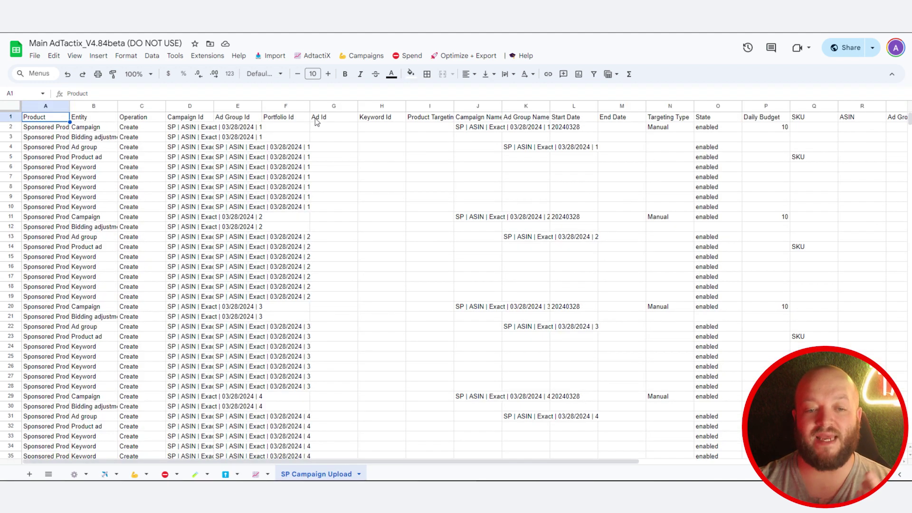
pyautogui.moveTo(261, 463); pyautogui.dragTo(576, 460)
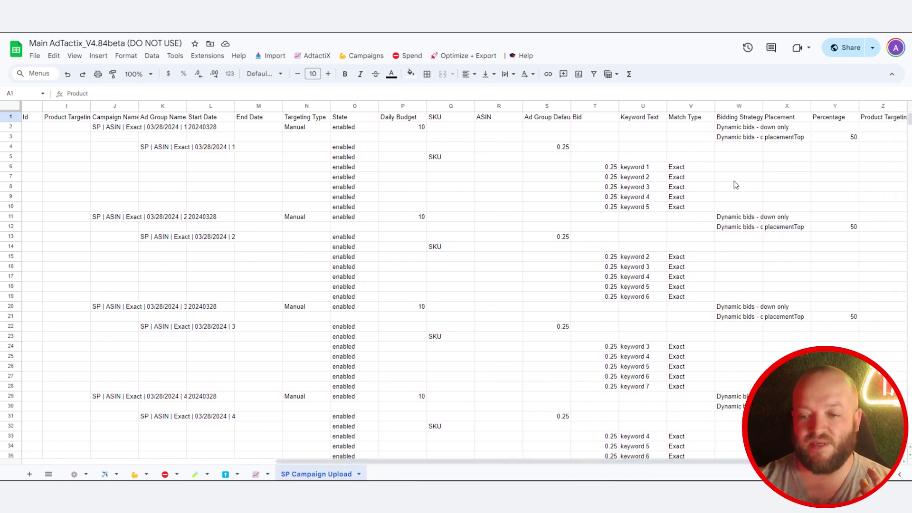
pyautogui.scroll(-2, 689, 420)
pyautogui.scroll(2, 675, 415)
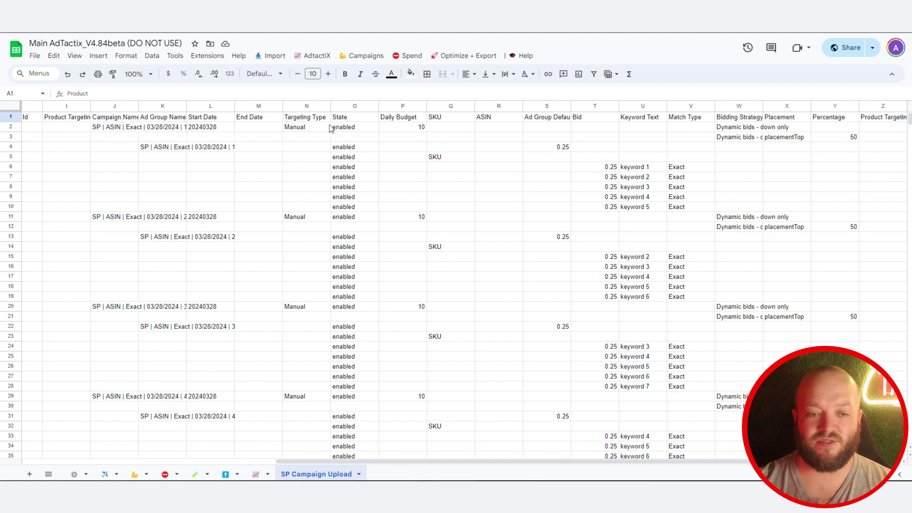
# Switch to Amazon Ads Bulk operations, examine the file upload section and spreadsheet history, and return to the AdTactix sheet
pyautogui.click(252, 34)
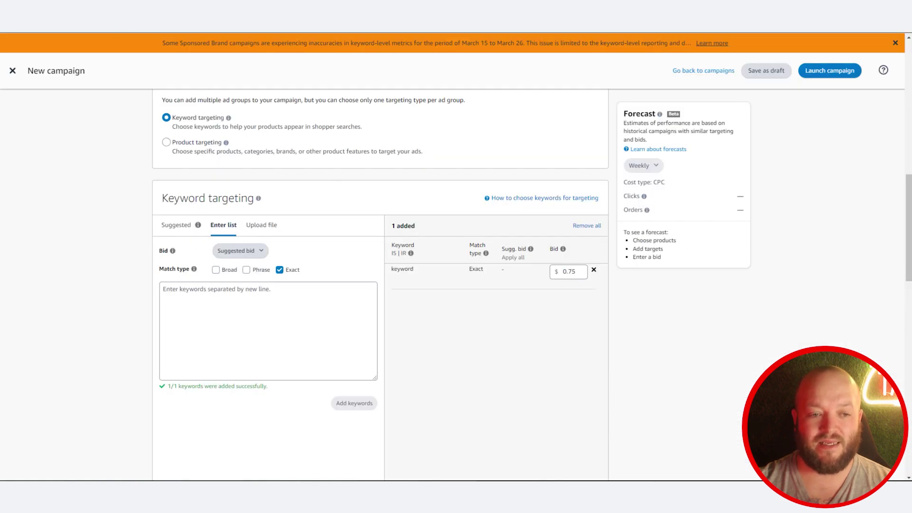
pyautogui.click(119, 34)
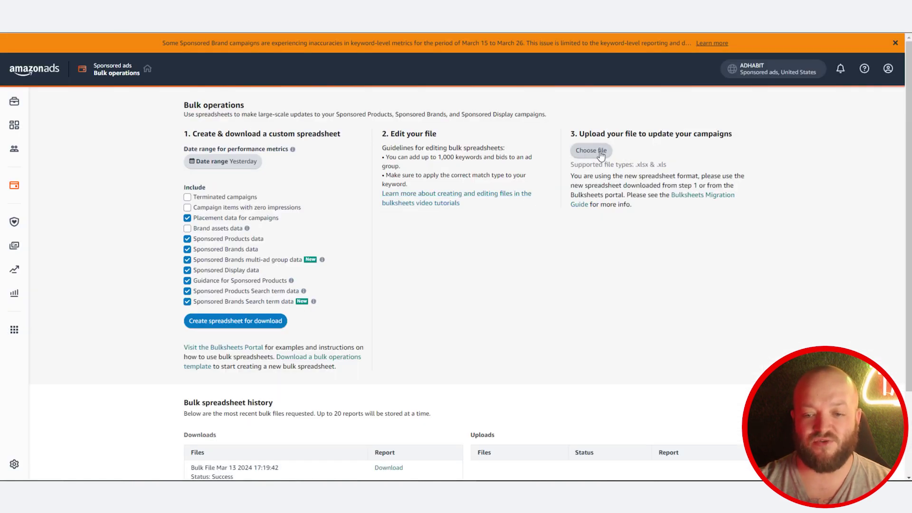
pyautogui.scroll(-3, 568, 283)
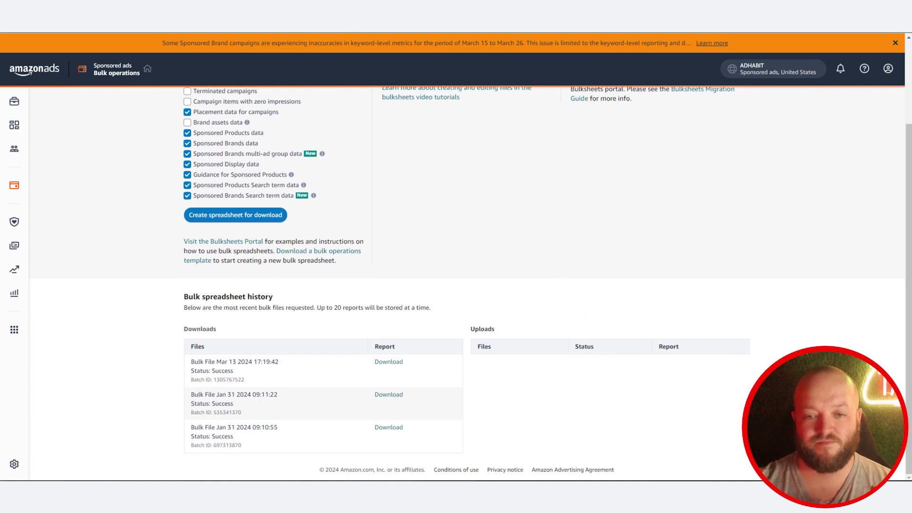
pyautogui.hotkey('ctrl', 'Tab')
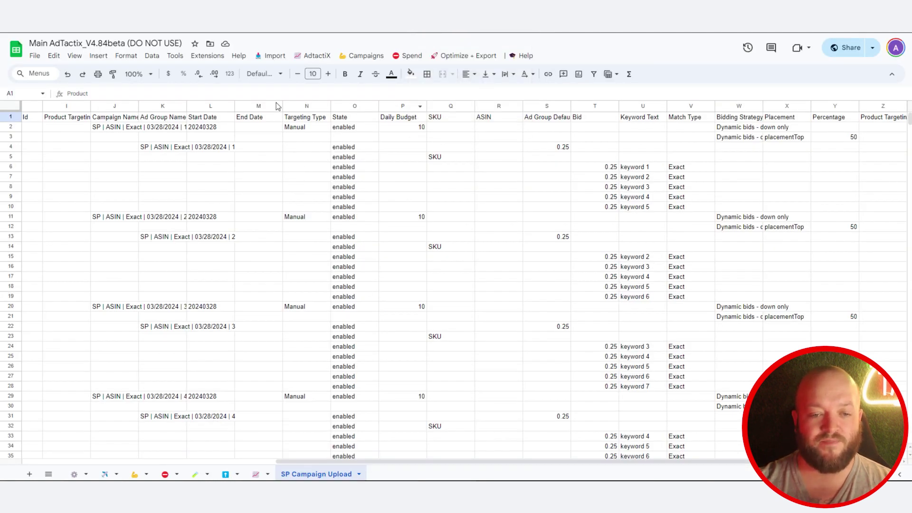
# View the create types AdTactix offers for new Sponsored Products, Sponsored Brands and Sponsored Display campaigns
pyautogui.click(354, 56)
pyautogui.moveTo(395, 140)
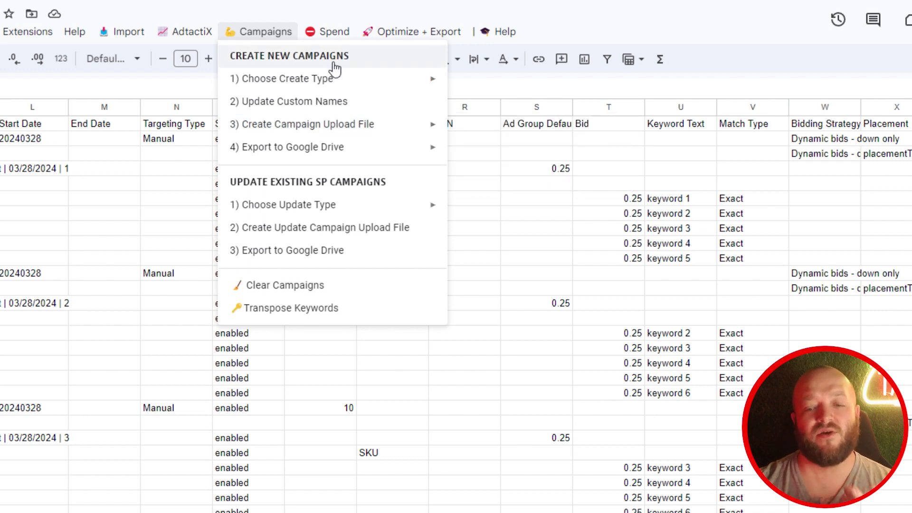
pyautogui.moveTo(373, 86)
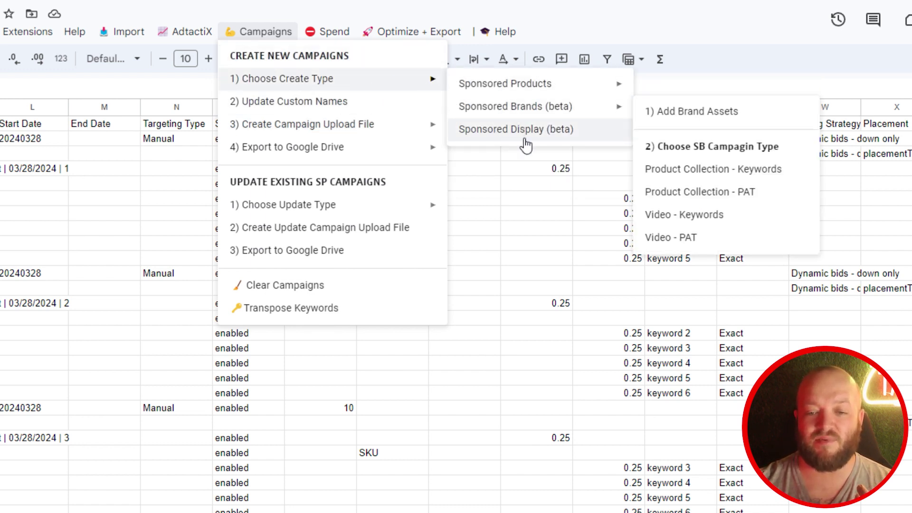
pyautogui.moveTo(513, 86)
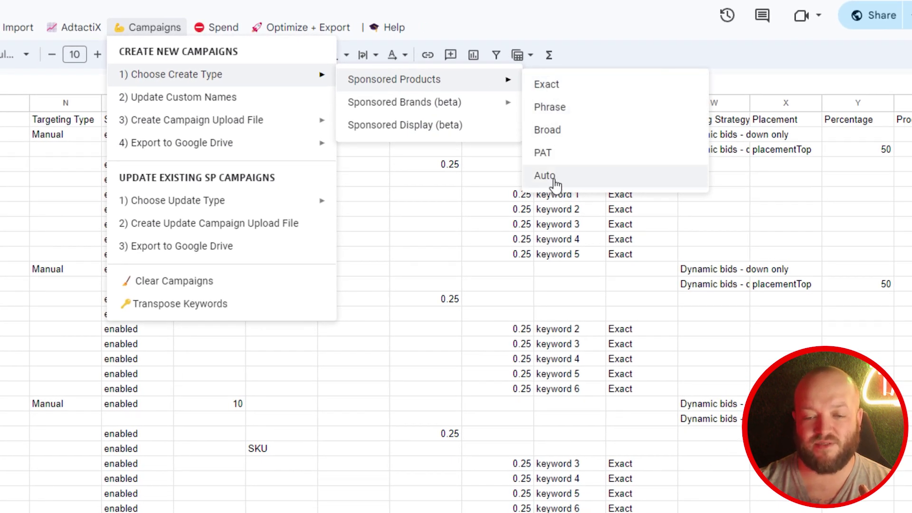
pyautogui.click(398, 370)
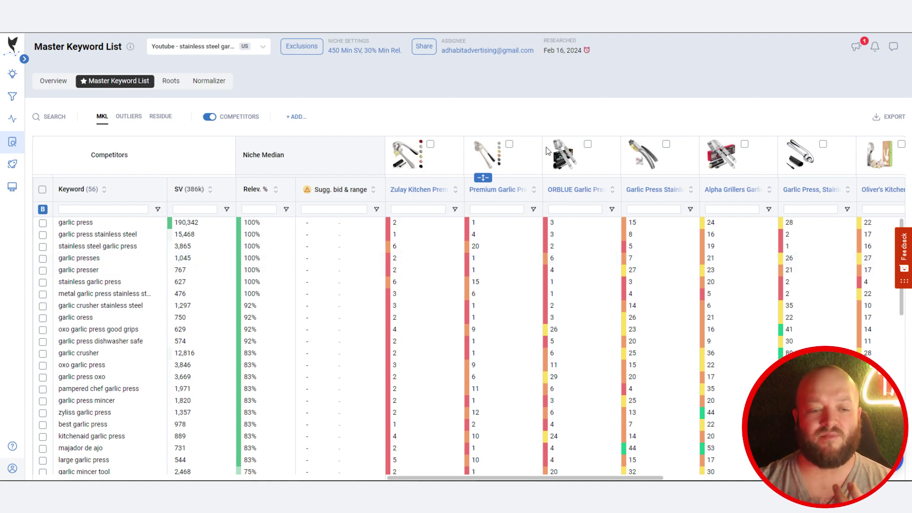
# Look over the stainless steel garlic press Master Keyword List in Data Dive and bring up the PPC Keywords campaign inclusion columns
pyautogui.moveTo(579, 155)
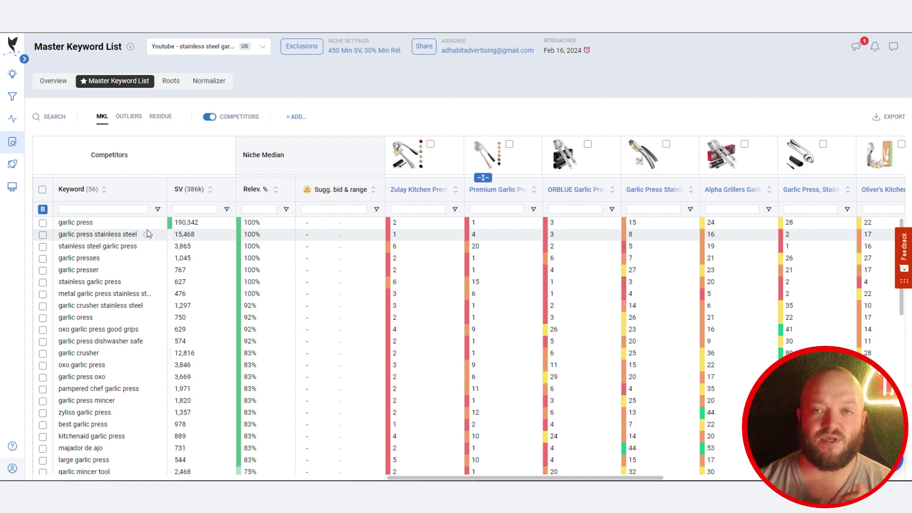
pyautogui.moveTo(18, 141)
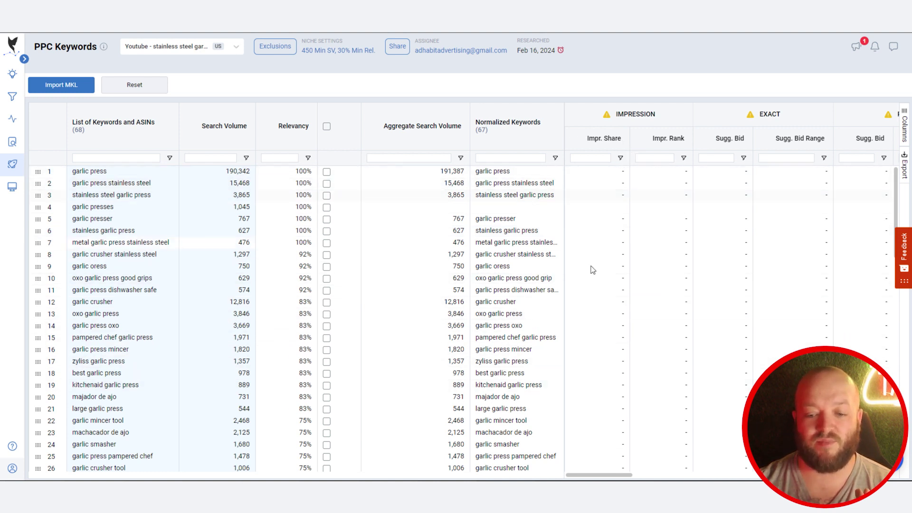
pyautogui.moveTo(589, 479); pyautogui.dragTo(707, 477)
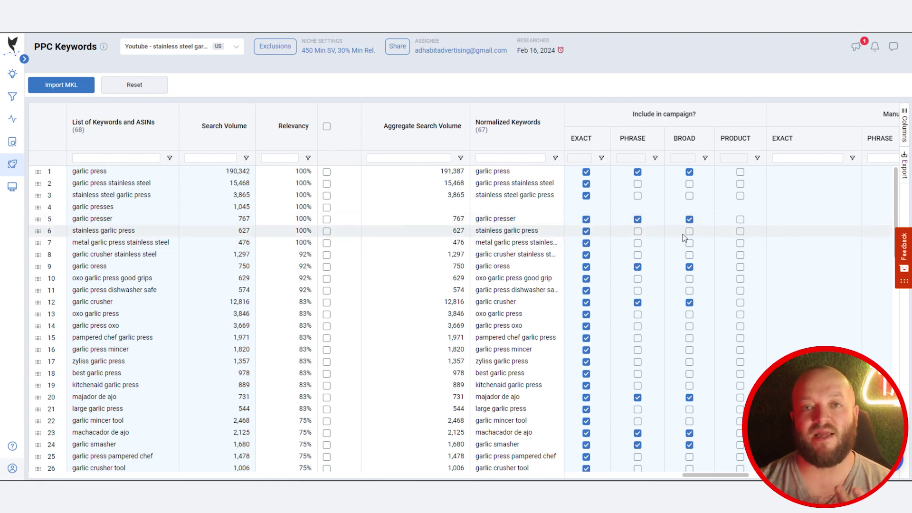
# Examine which keywords and ASINs are included as exact, phrase, broad and product targets, then return to the first data columns
pyautogui.scroll(-3, 650, 277)
pyautogui.scroll(-15, 650, 277)
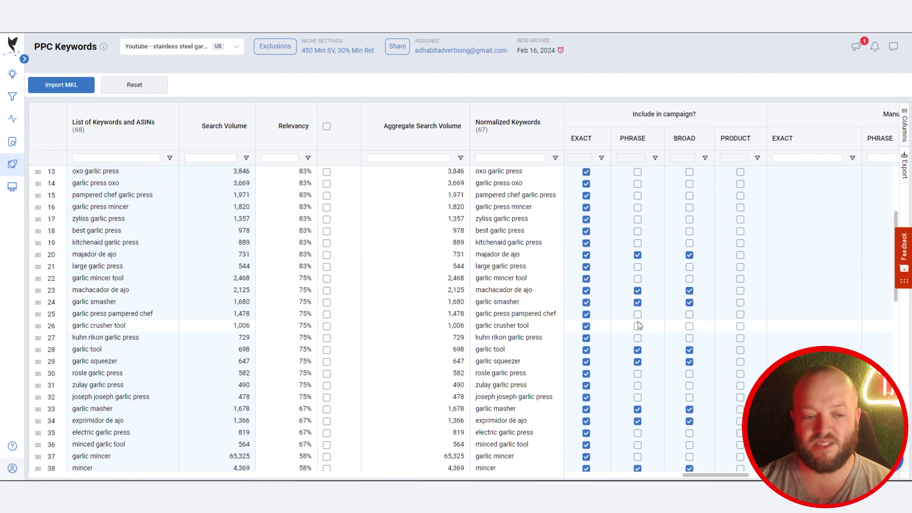
pyautogui.scroll(-2, 638, 325)
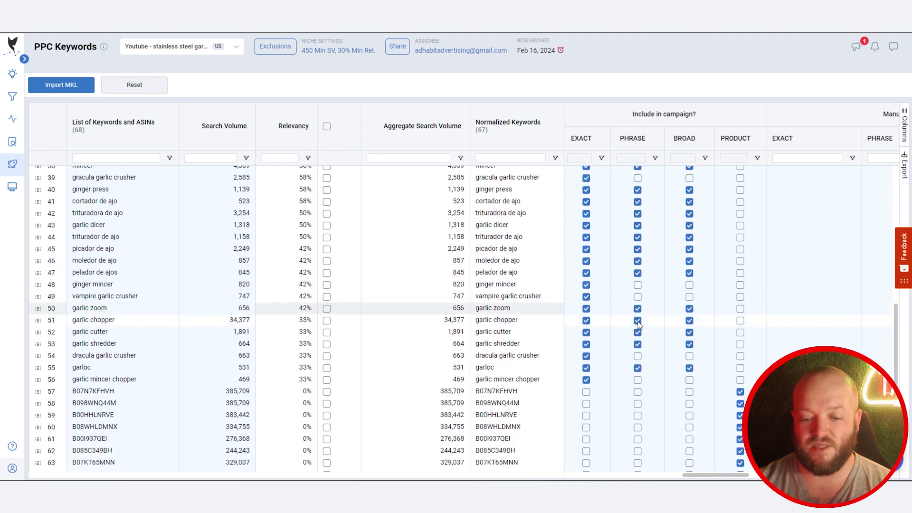
pyautogui.scroll(8, 638, 325)
pyautogui.scroll(-8, 638, 325)
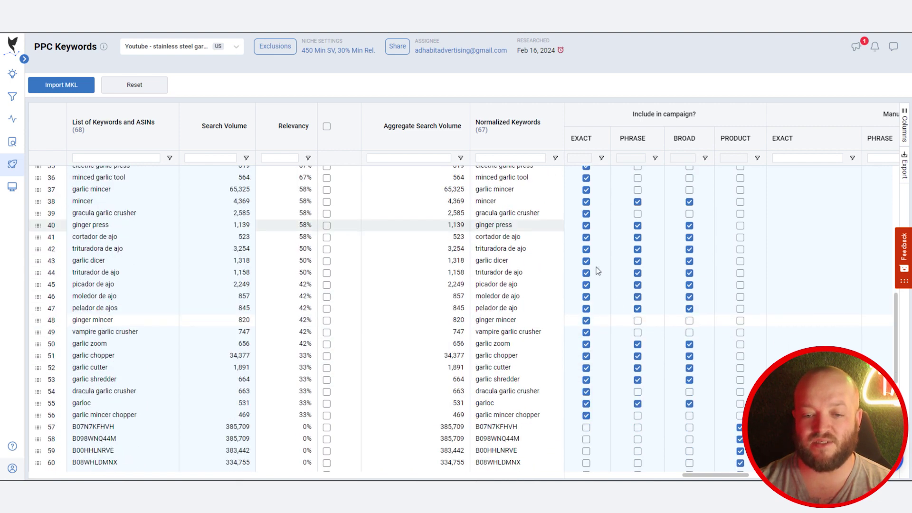
pyautogui.scroll(-6, 539, 228)
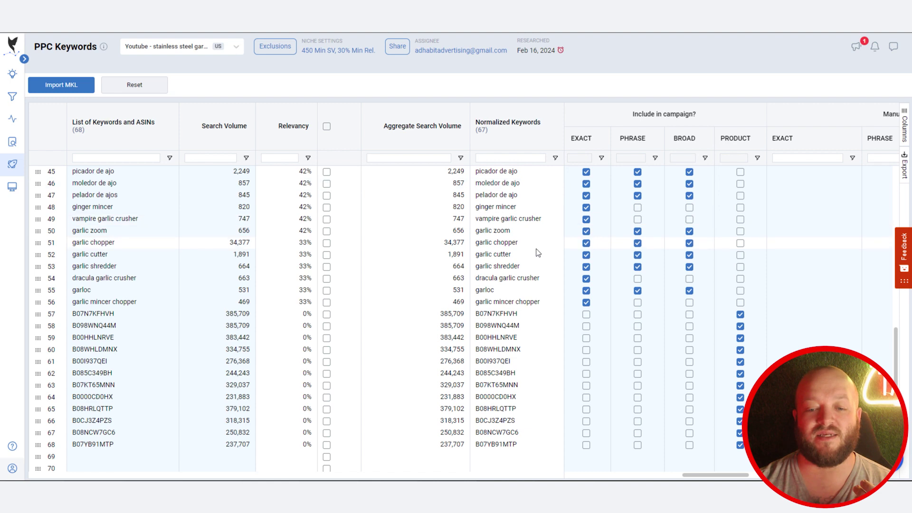
pyautogui.scroll(20, 689, 312)
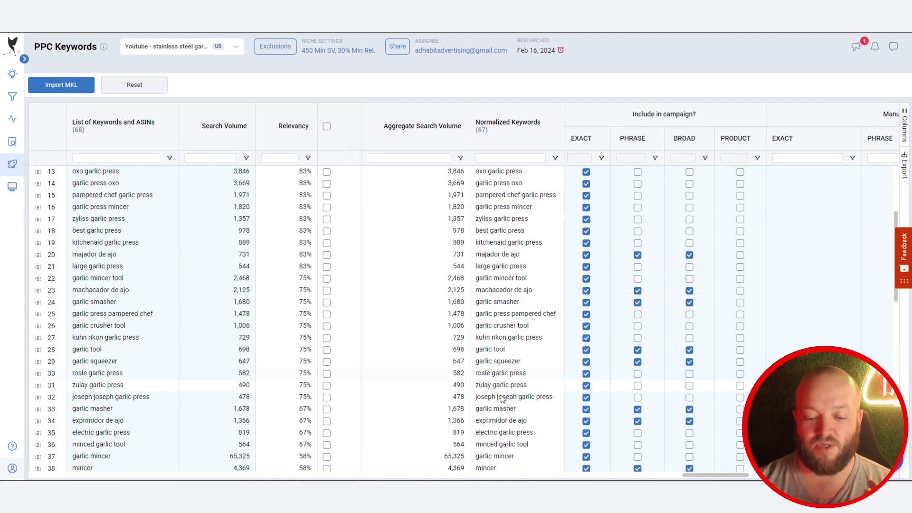
pyautogui.moveTo(714, 477); pyautogui.dragTo(560, 477)
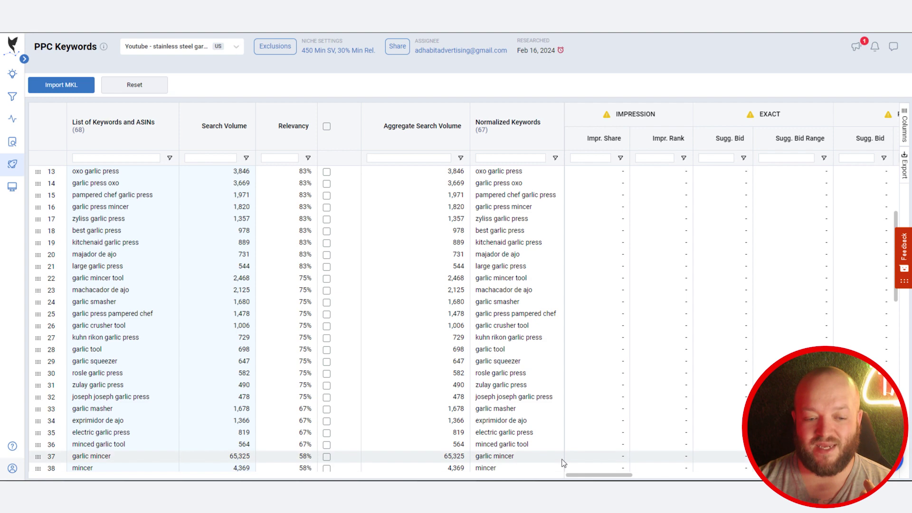
# Open PPC Campaigns and view the campaign name template options, leaving the template as it is
pyautogui.moveTo(12, 167)
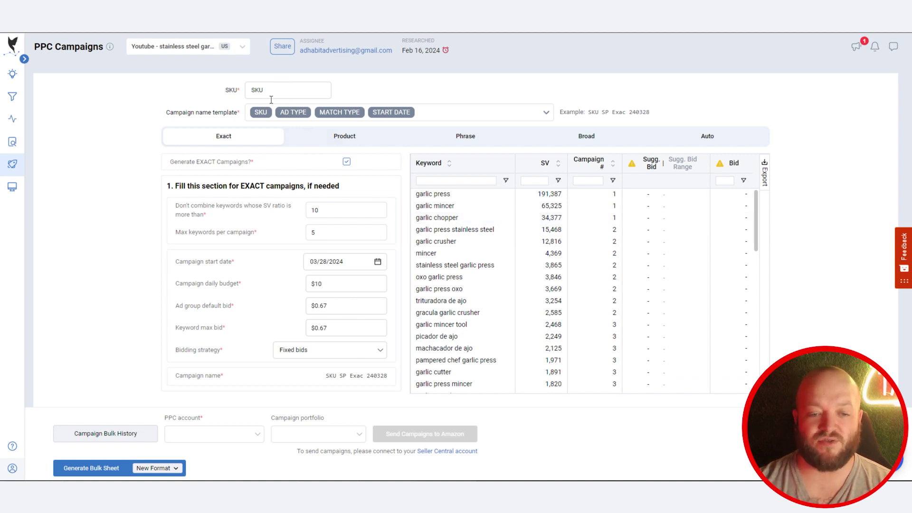
pyautogui.click(546, 113)
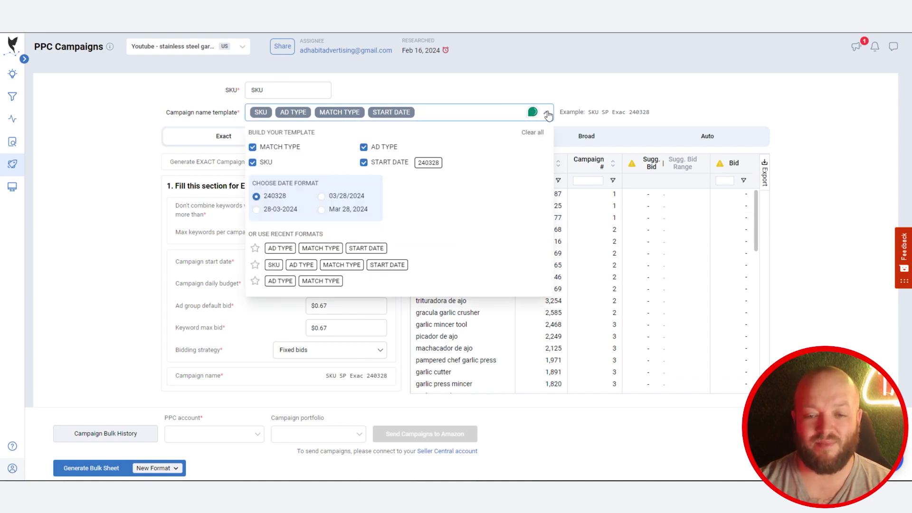
pyautogui.click(129, 114)
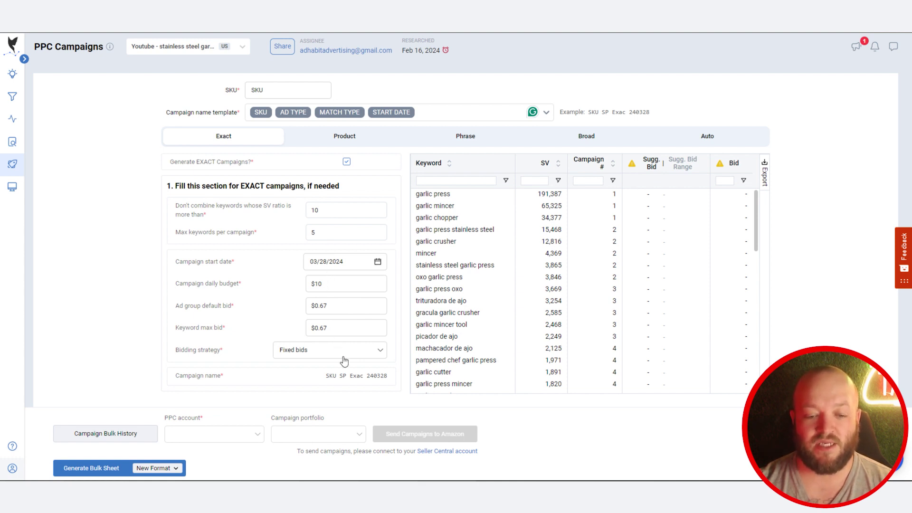
# View the bidding strategies for exact campaigns and review the settings for the phrase, broad and auto campaigns
pyautogui.click(370, 357)
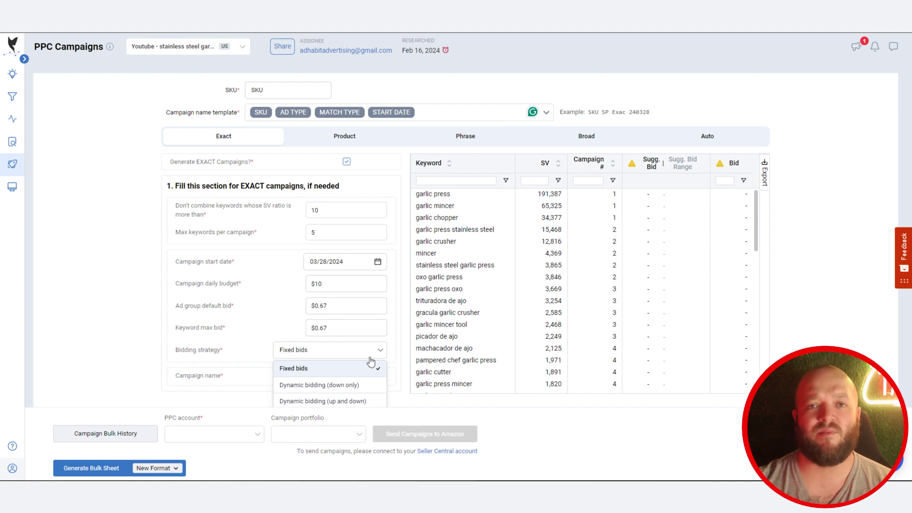
pyautogui.click(346, 146)
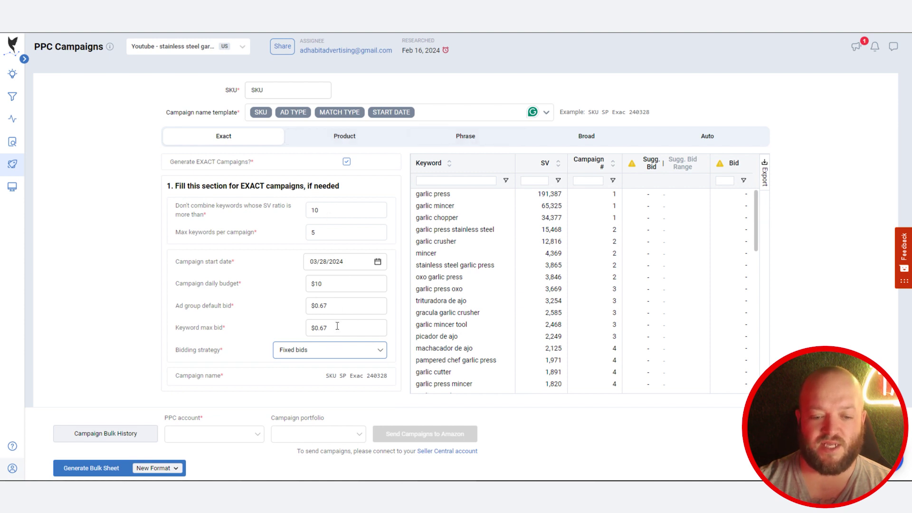
pyautogui.click(463, 137)
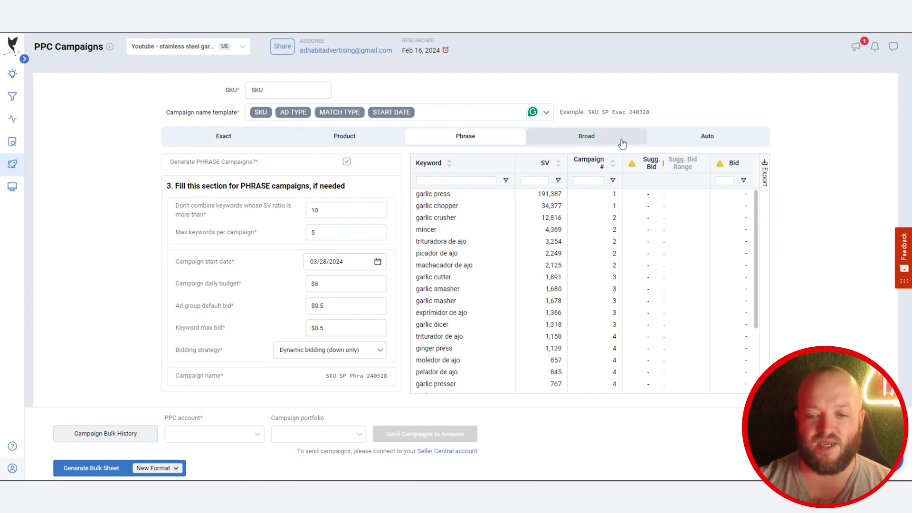
pyautogui.click(605, 142)
pyautogui.click(701, 134)
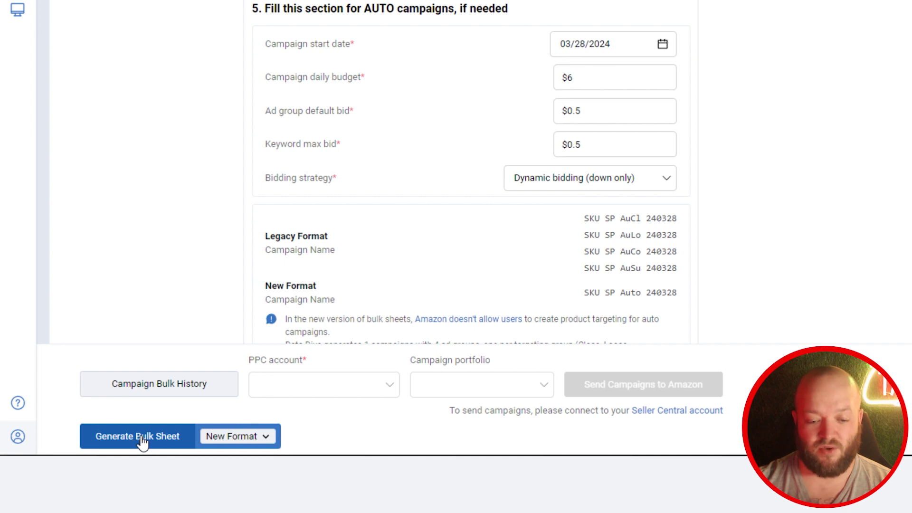
# Generate the campaigns' bulk sheet in the new format and open its Google Sheets preview
pyautogui.click(142, 440)
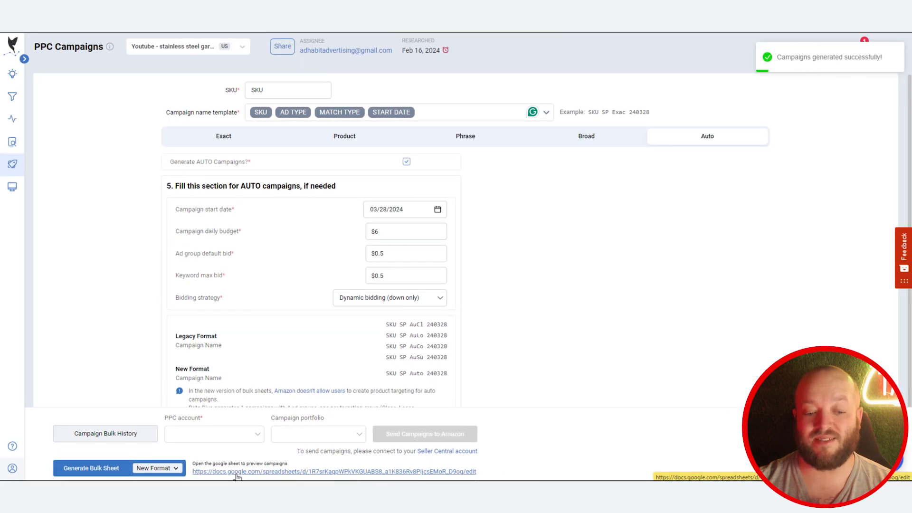
pyautogui.click(236, 473)
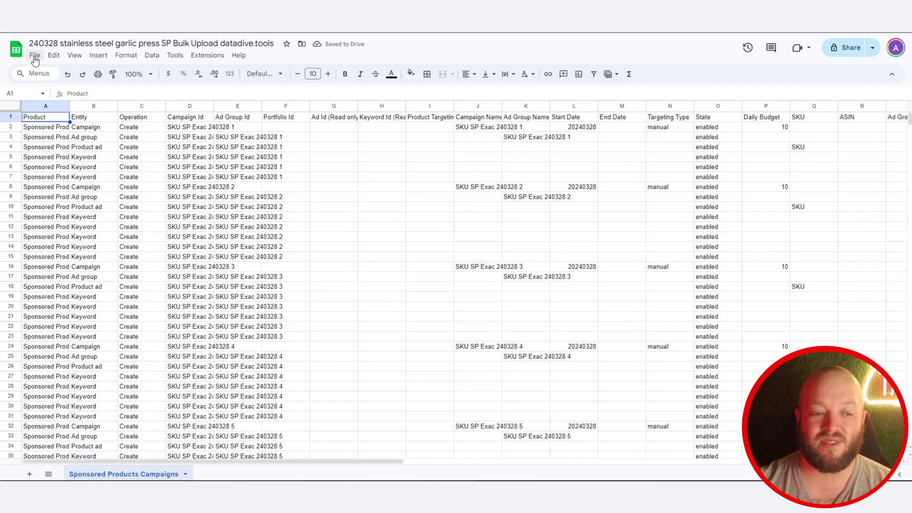
# Download the Sponsored Products bulk upload spreadsheet as a Microsoft Excel (.xlsx) file
pyautogui.click(35, 57)
pyautogui.moveTo(65, 171)
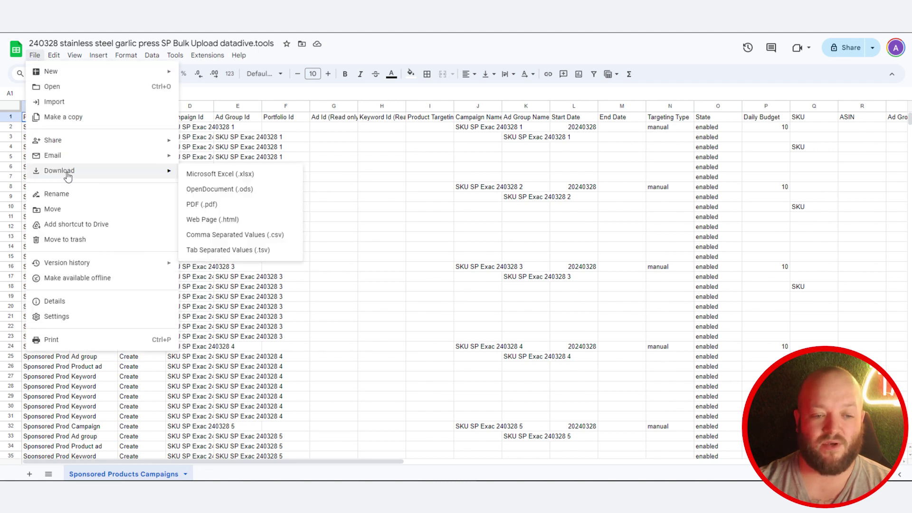
pyautogui.click(220, 174)
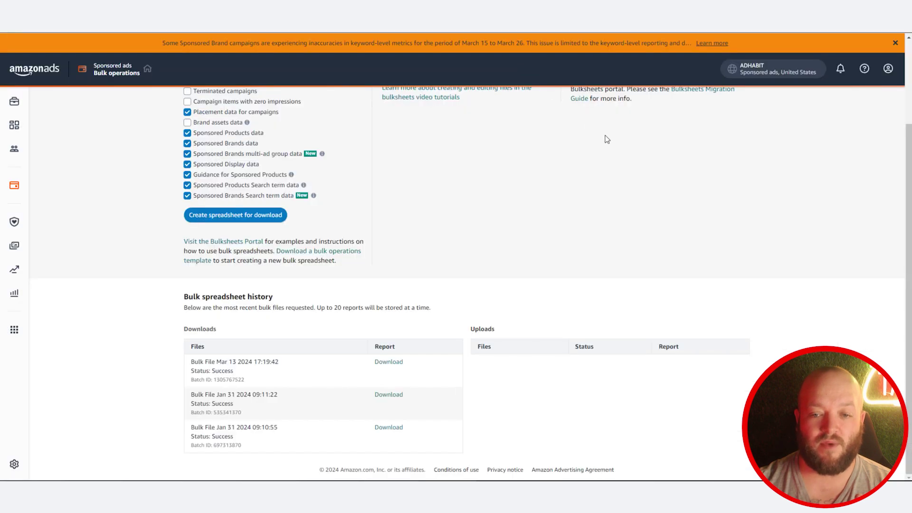
# Look through the bulk upload spreadsheet's campaign, ad group, keyword, product targeting and negative keyword rows
pyautogui.scroll(3, 589, 127)
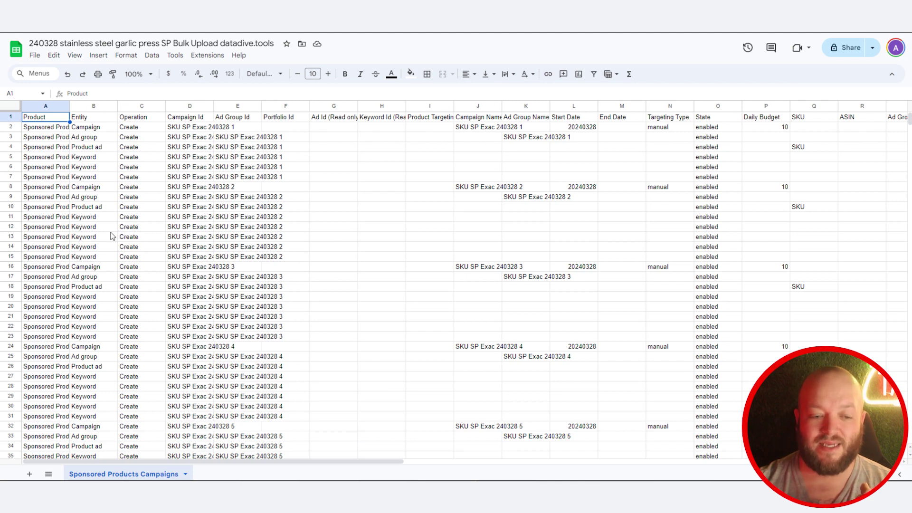
pyautogui.scroll(-3, 112, 236)
pyautogui.scroll(-20, 111, 236)
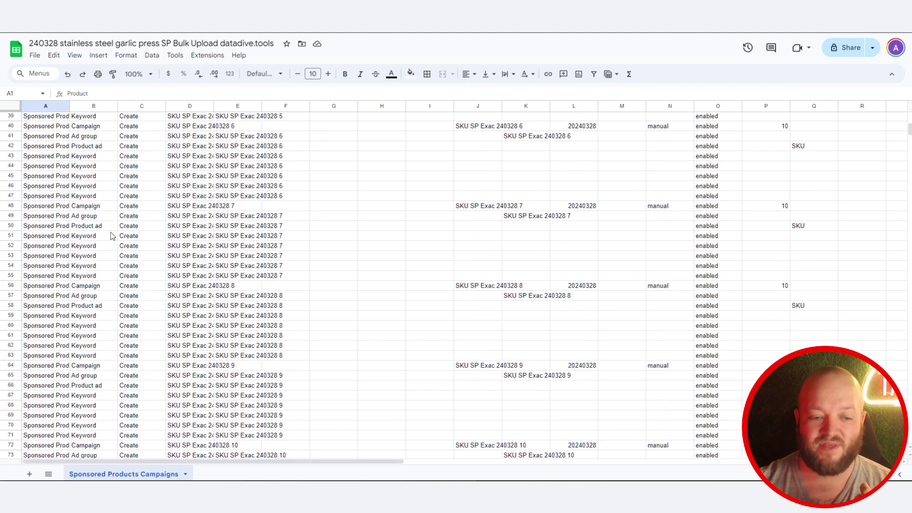
pyautogui.scroll(-13, 111, 236)
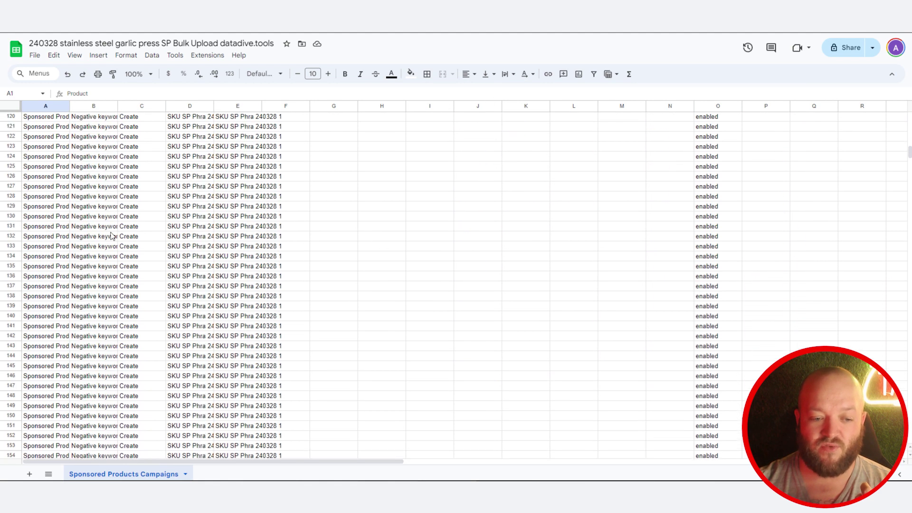
pyautogui.scroll(4, 102, 183)
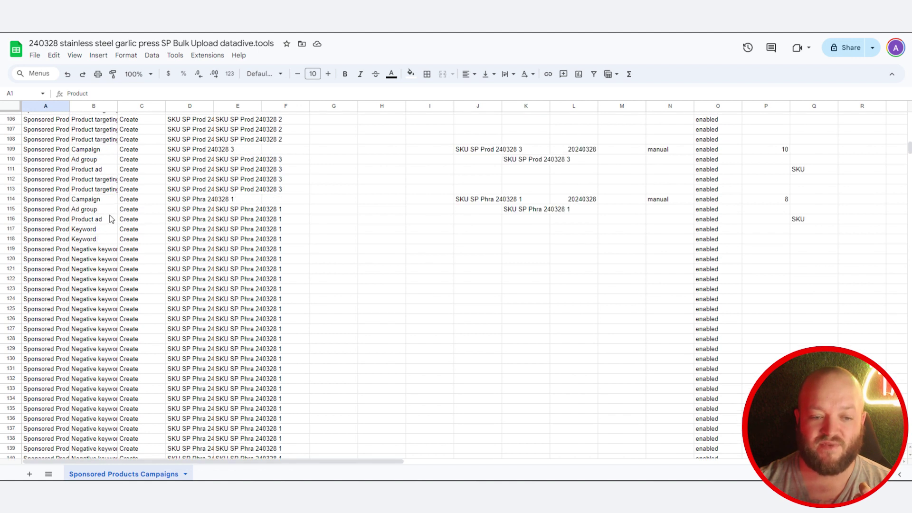
pyautogui.scroll(-4, 110, 219)
pyautogui.scroll(15, 110, 218)
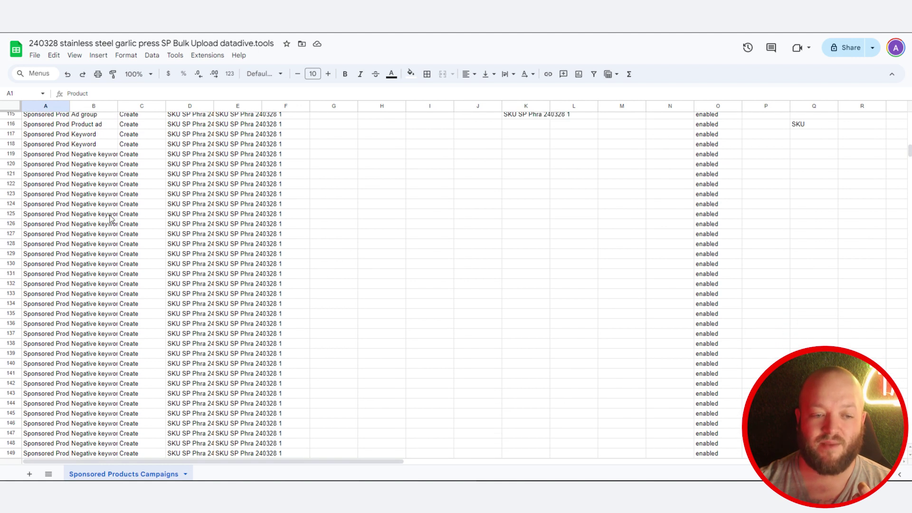
pyautogui.scroll(20, 110, 218)
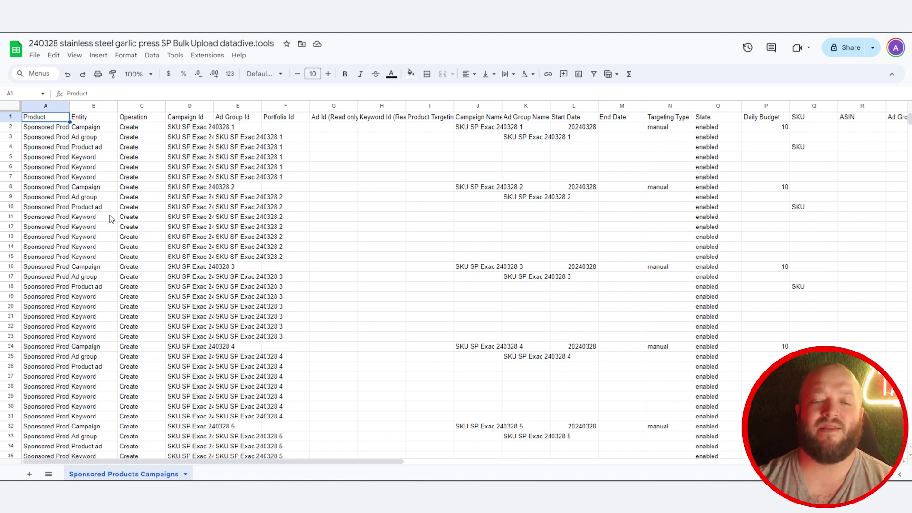
# Add a filter to the whole sheet and show only the Negative keyword and Negative product targeting entities
pyautogui.click(11, 106)
pyautogui.click(594, 73)
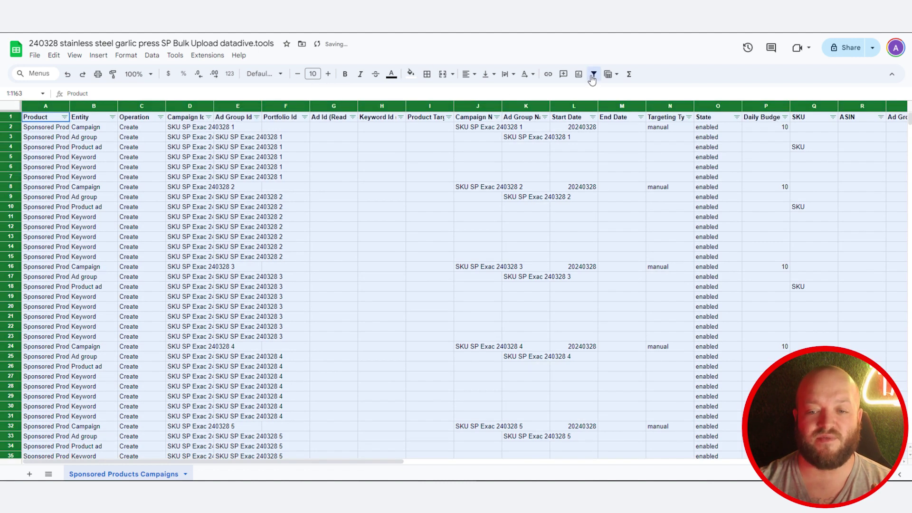
pyautogui.click(113, 116)
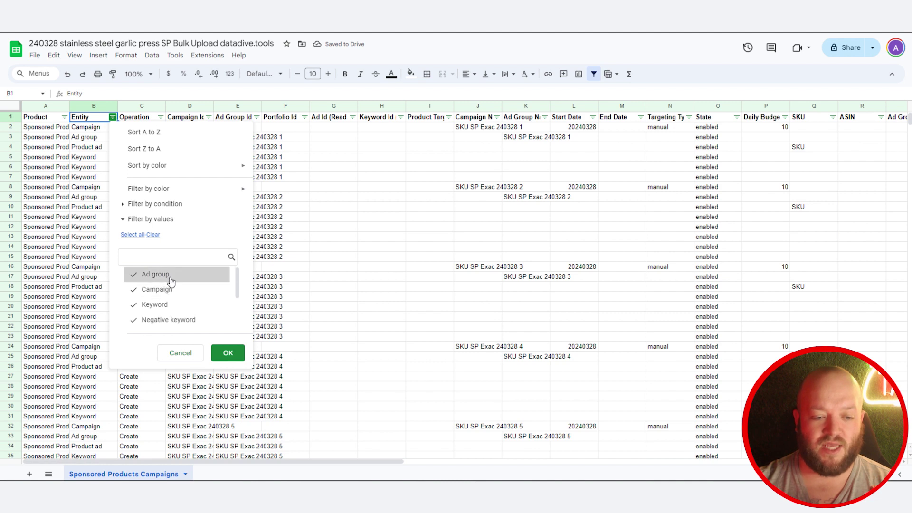
pyautogui.click(153, 234)
pyautogui.click(190, 320)
pyautogui.scroll(-2, 187, 300)
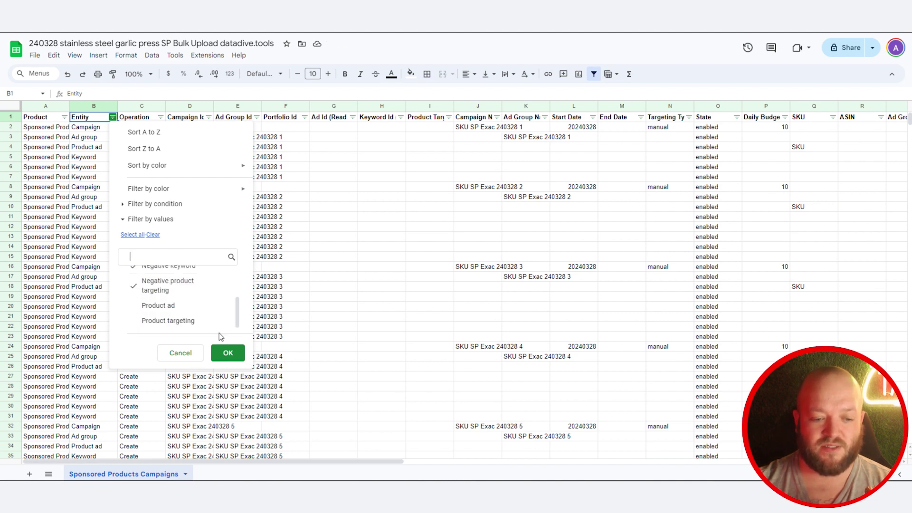
pyautogui.click(227, 352)
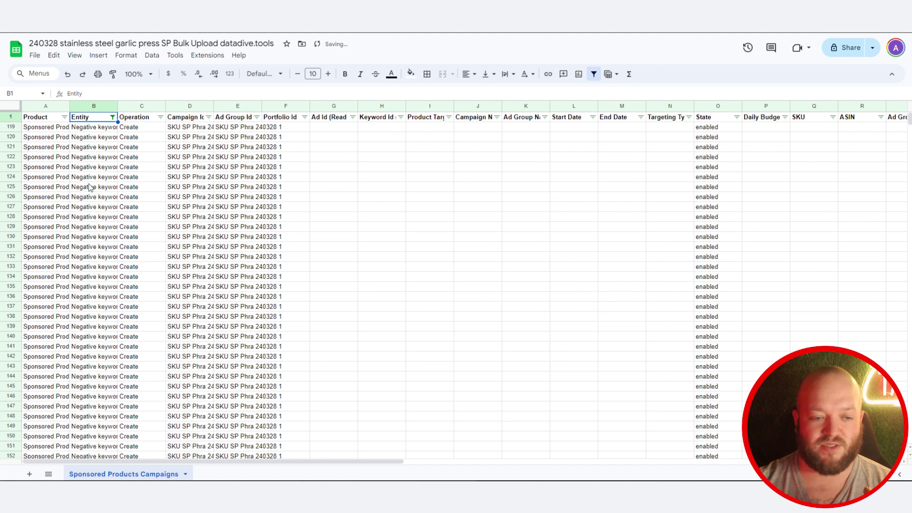
# Delete all the filtered negative keyword and negative product targeting rows, and remove the filter from the sheet
pyautogui.click(11, 127)
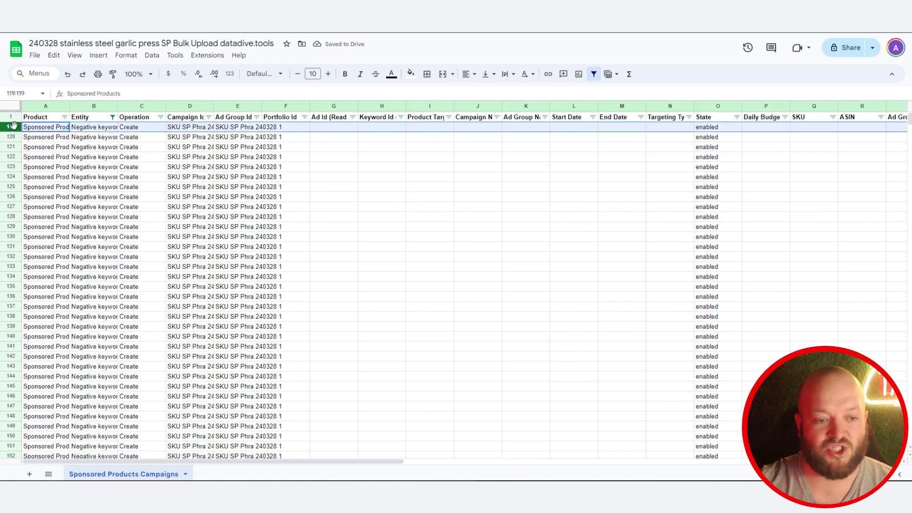
pyautogui.hotkey('ctrl', 'shift', 'Down')
pyautogui.rightClick(13, 125)
pyautogui.click(71, 234)
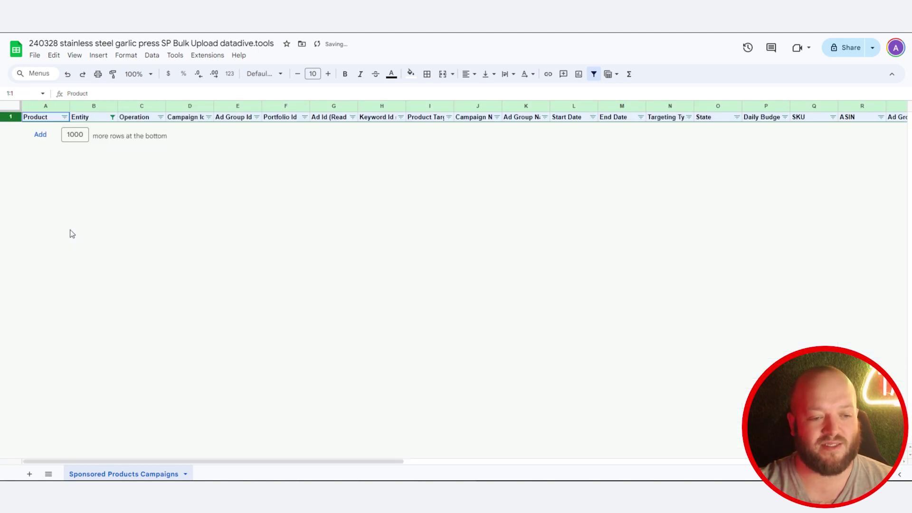
pyautogui.click(593, 74)
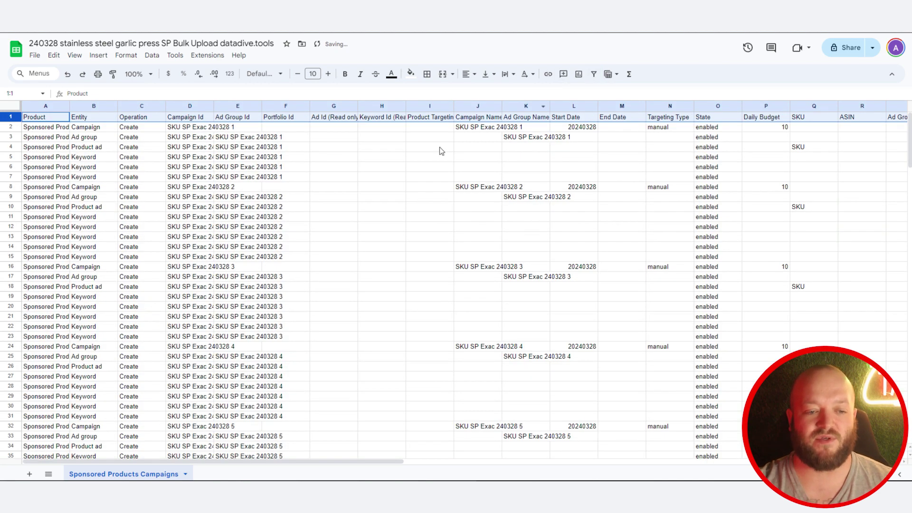
# Examine the remaining exact, product, phrase, broad and auto campaign rows, including their bids, keywords, match types and bidding strategies
pyautogui.scroll(-15, 133, 217)
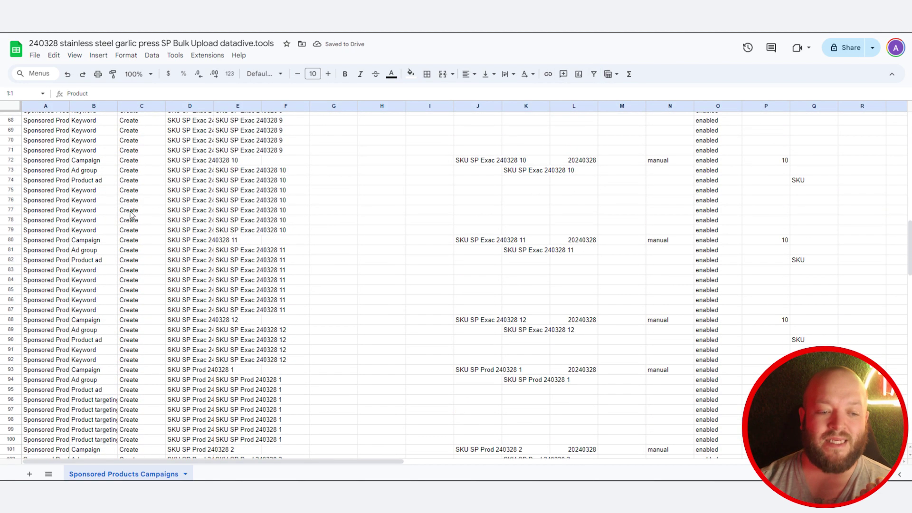
pyautogui.scroll(-20, 131, 215)
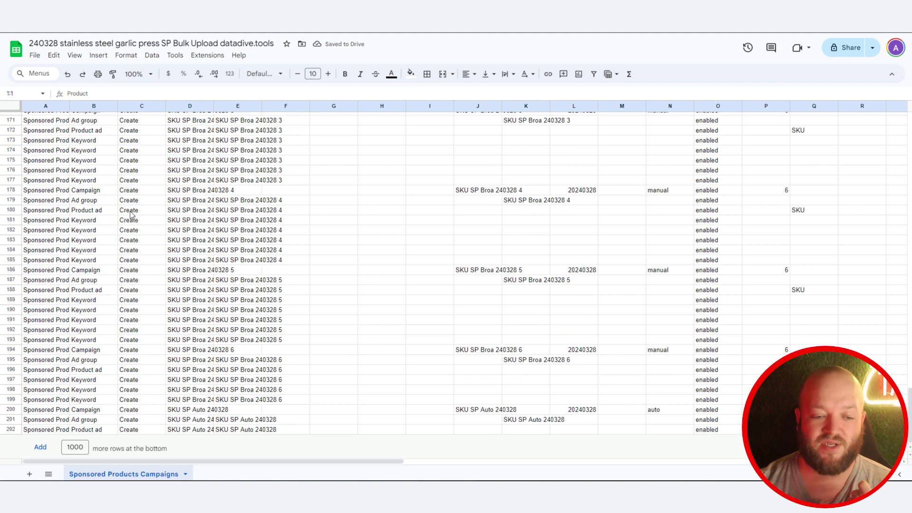
pyautogui.scroll(3, 639, 294)
pyautogui.scroll(20, 639, 293)
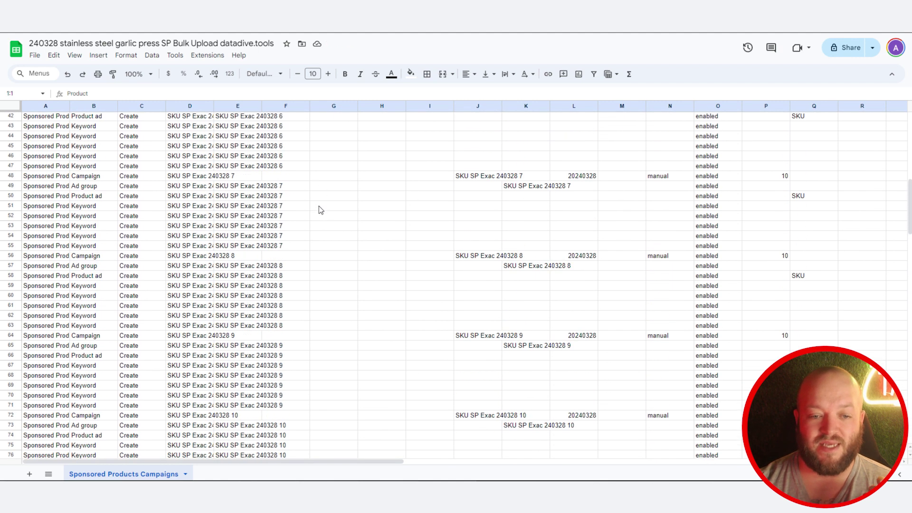
pyautogui.scroll(10, 318, 206)
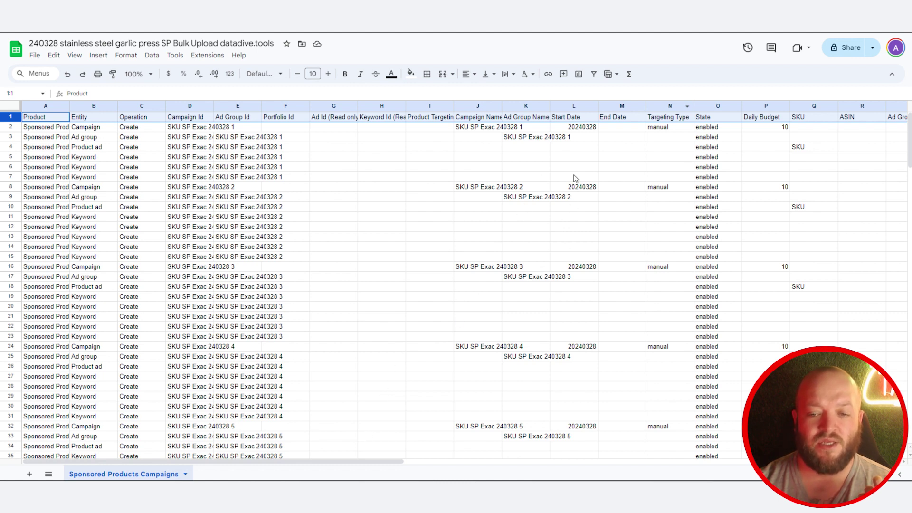
pyautogui.moveTo(372, 461); pyautogui.dragTo(589, 464)
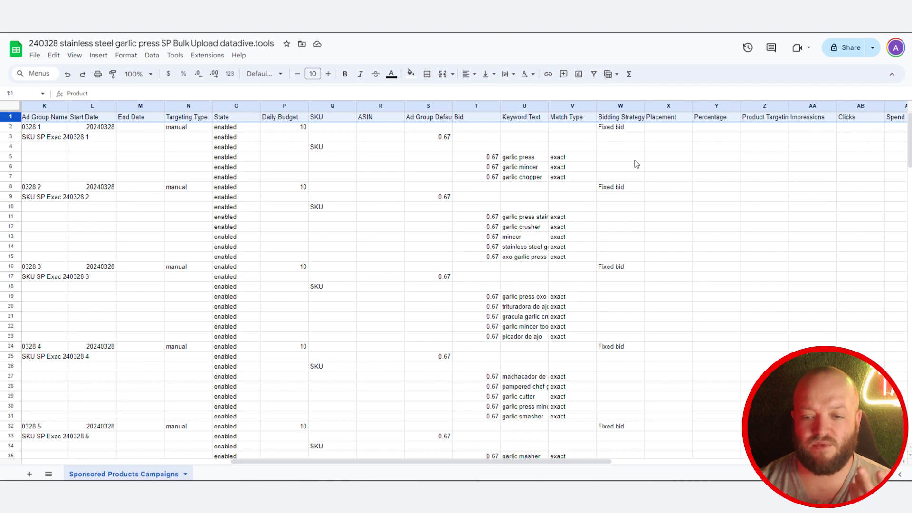
pyautogui.scroll(-6, 598, 337)
pyautogui.scroll(-20, 598, 337)
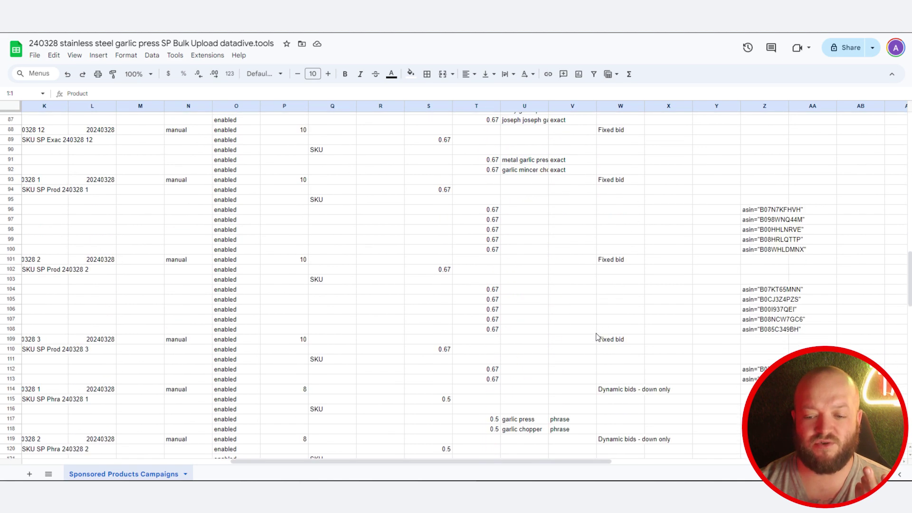
pyautogui.scroll(-6, 622, 304)
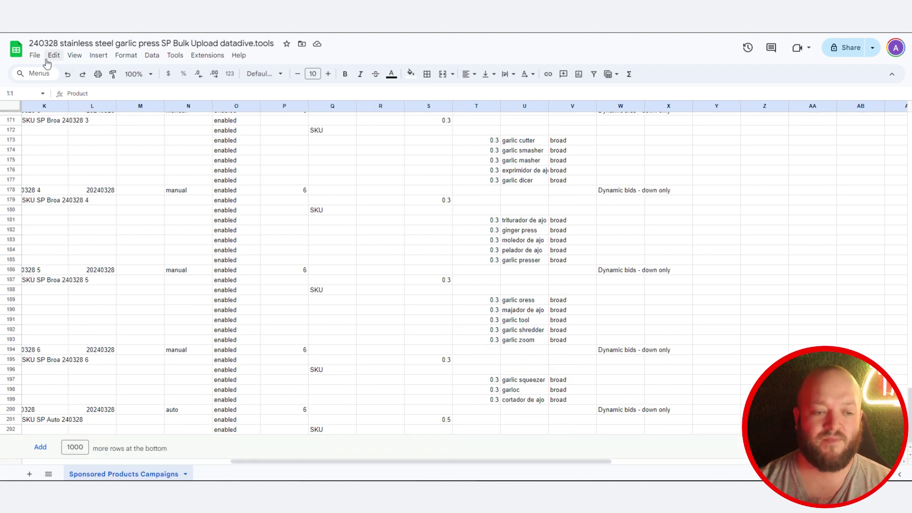
# Go to the Google Sheets file list and reopen the stainless steel garlic press bulk upload spreadsheet
pyautogui.click(19, 49)
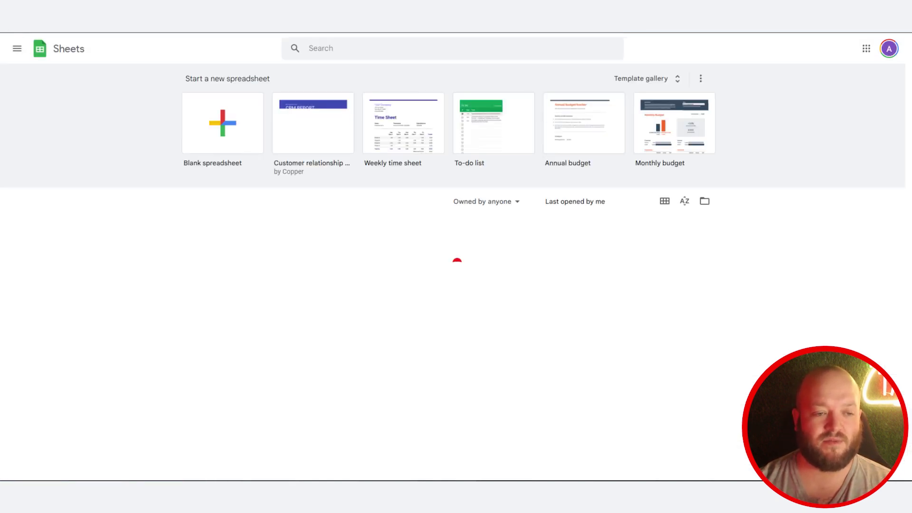
pyautogui.click(304, 232)
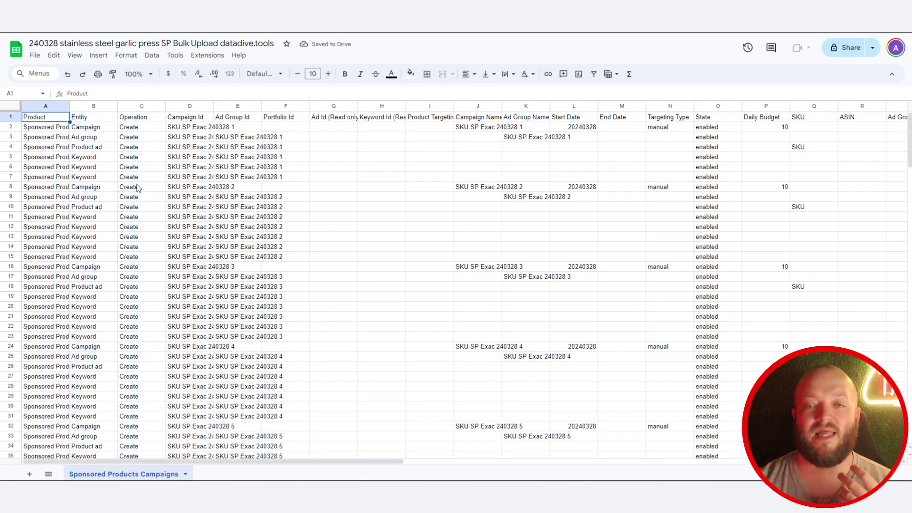